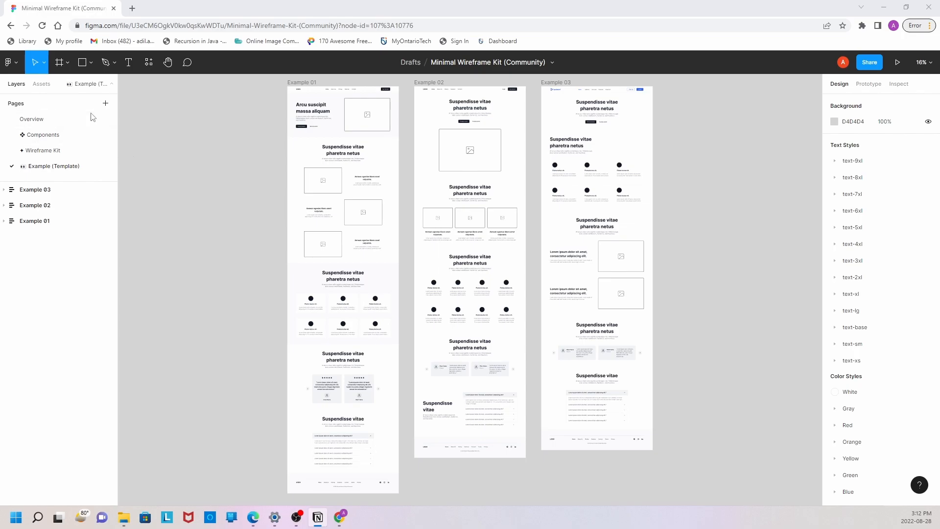
- Add a new page to the file and name it "Wireframe for Startup Landing Page"
click(105, 103)
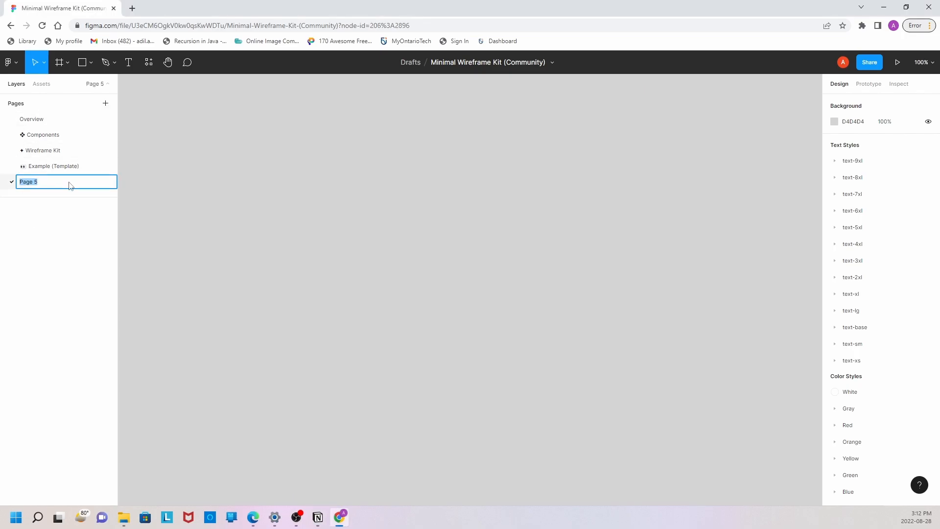
text(W)
text(p Landing Page)
key(Return)
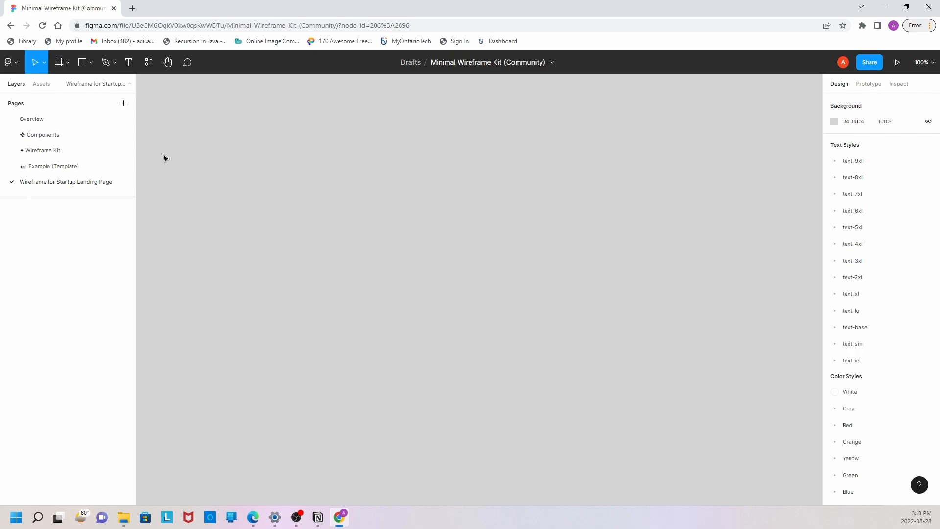
- Create a frame on the wireframe page using the Desktop preset, 1440 × 1024
click(93, 63)
click(68, 63)
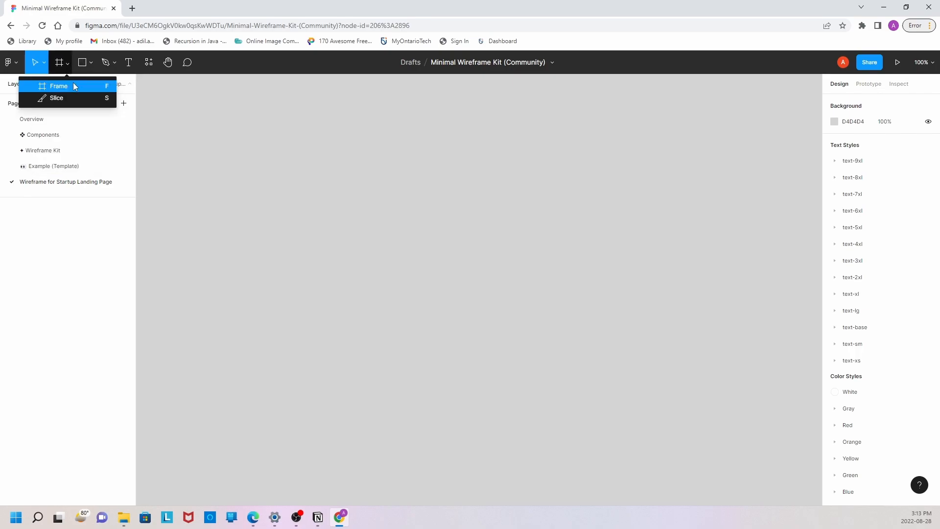
click(75, 86)
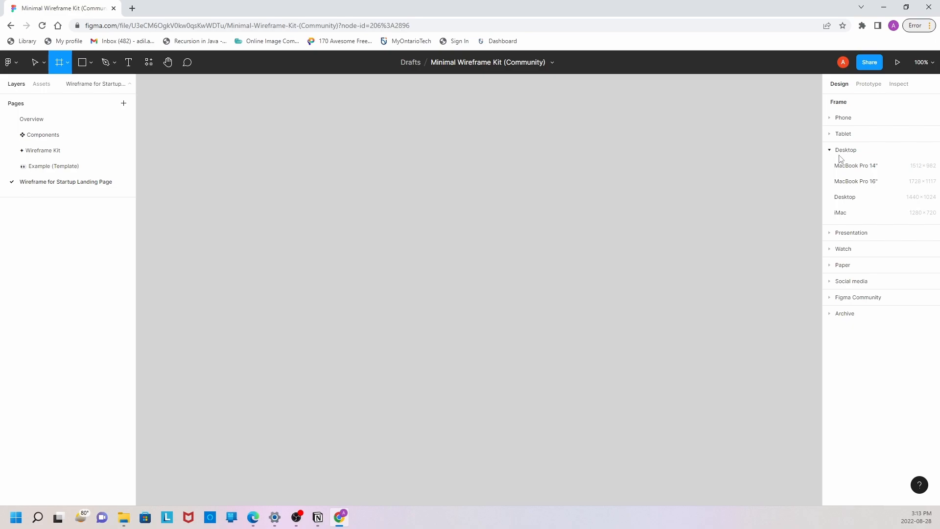
click(854, 198)
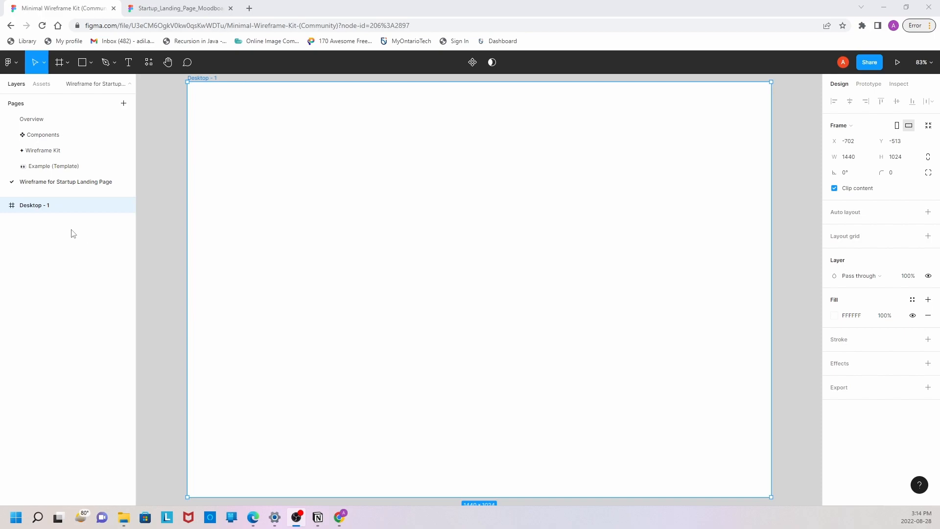
- Add another page to the file and name it "Moodboard"
click(125, 106)
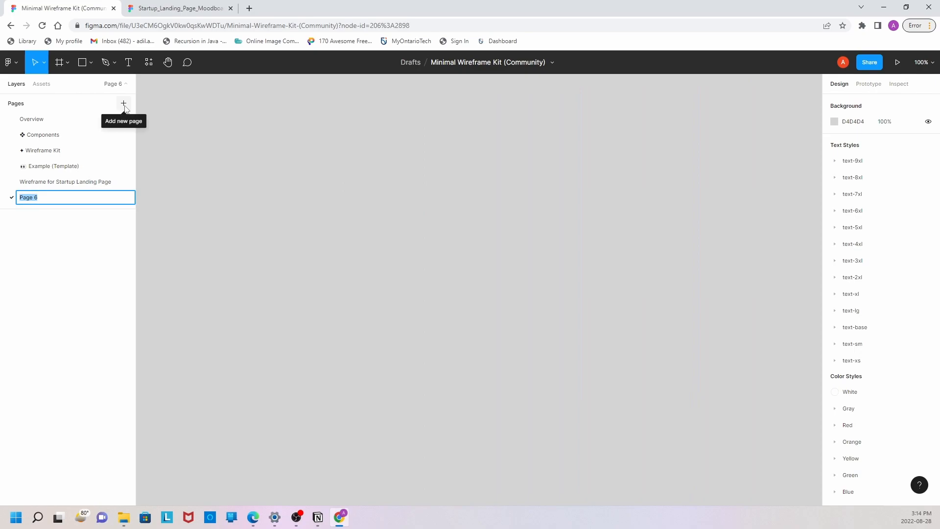
text(Moodboar)
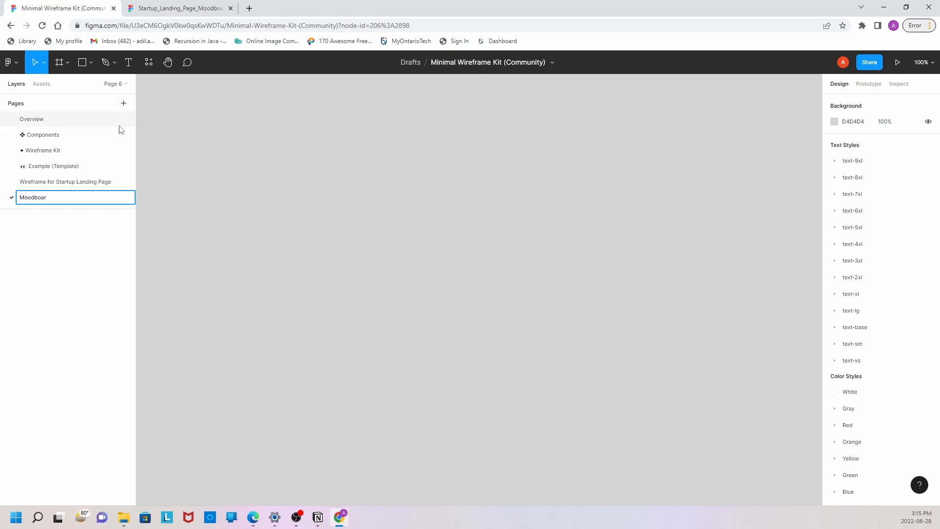
text(d)
key(Return)
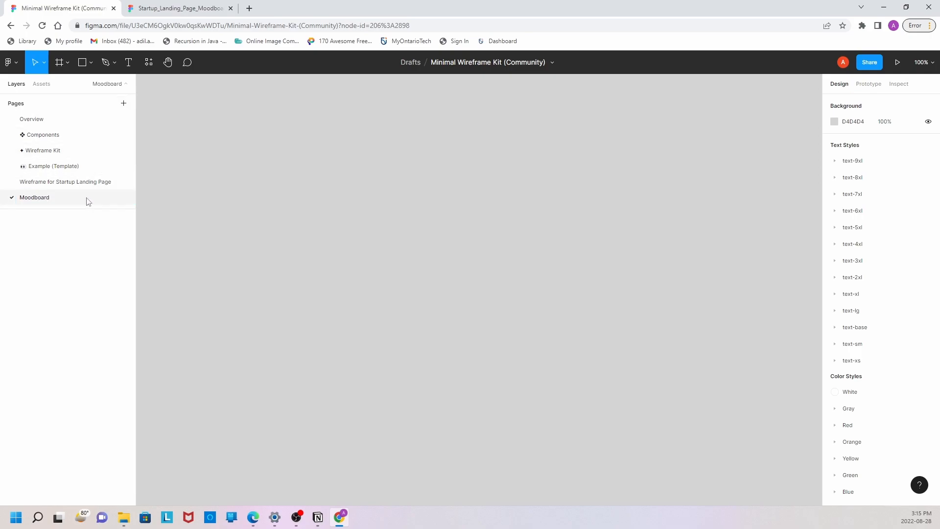
- Copy Frame 1 from the Startup_Landing_Page_Moodboard file, paste it onto the Moodboard page, and inspect the pasted designs
click(143, 15)
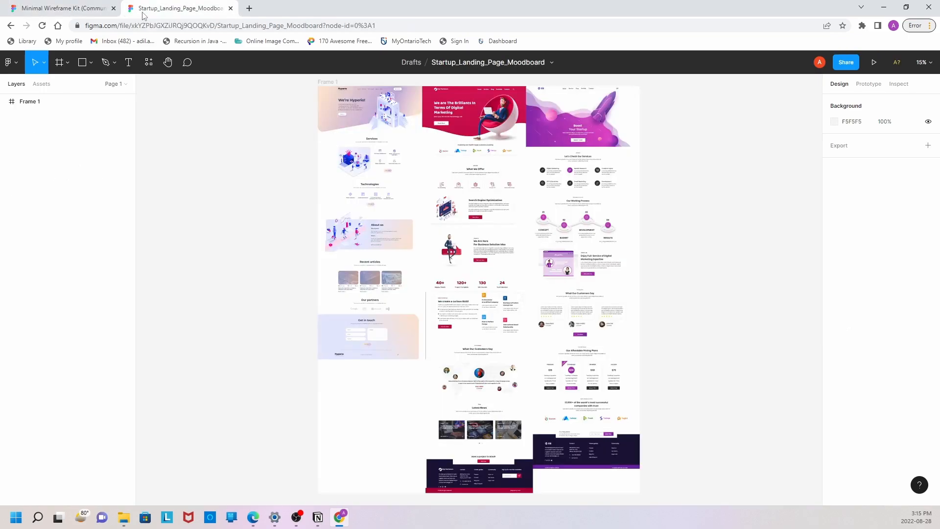
click(66, 106)
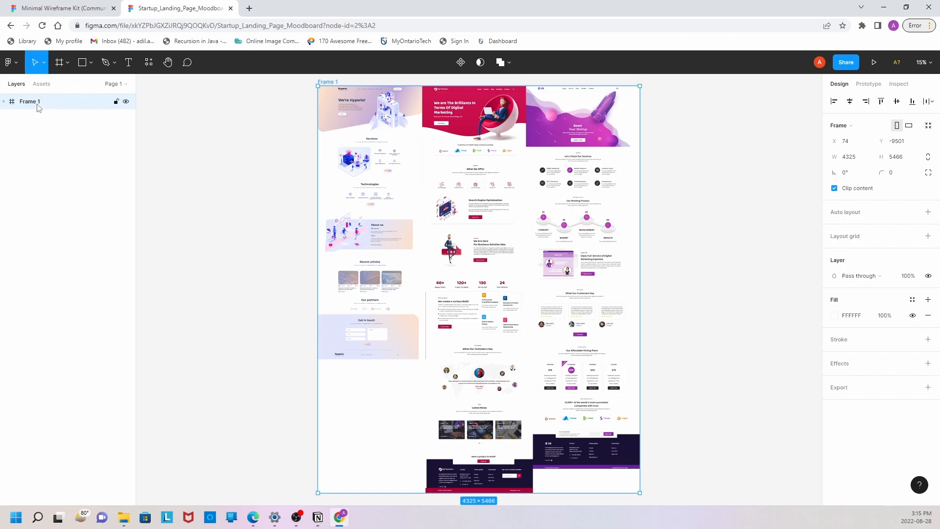
click(63, 9)
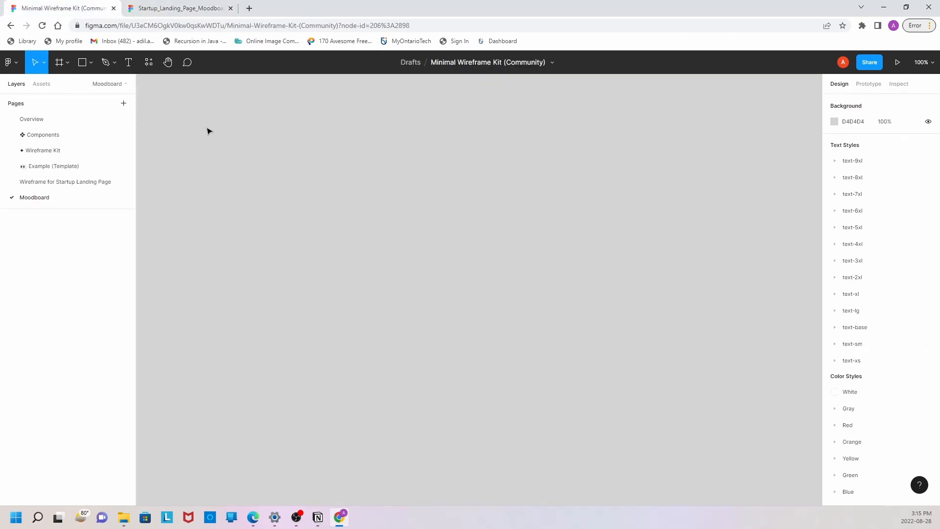
key(ctrl+v)
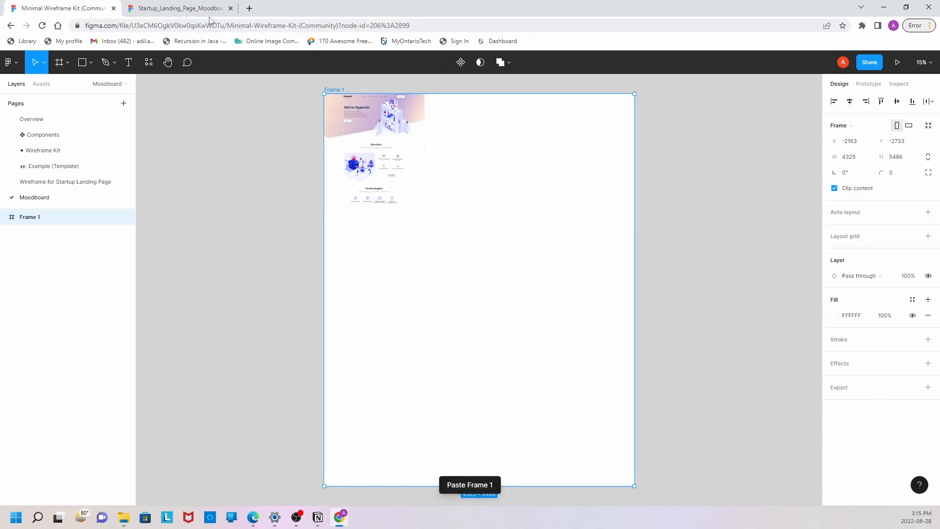
click(72, 183)
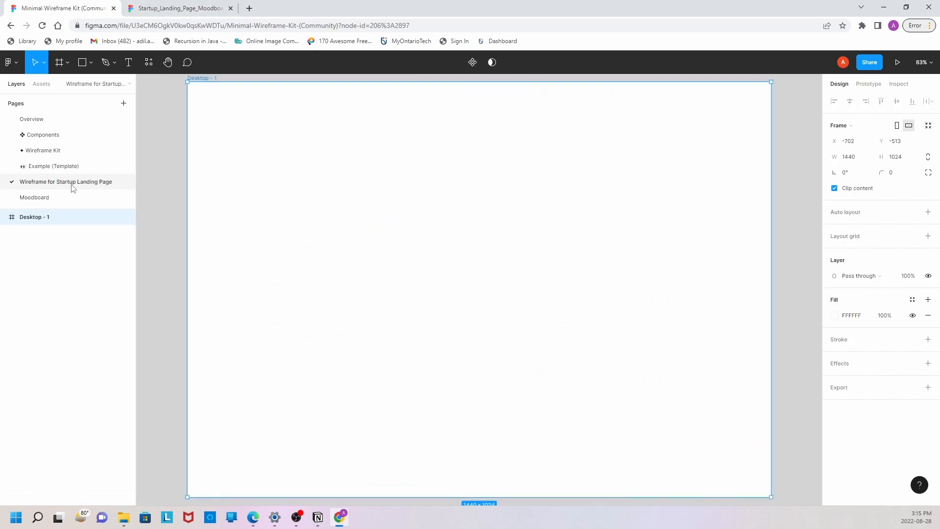
click(71, 198)
scroll(302, 160, up, 8)
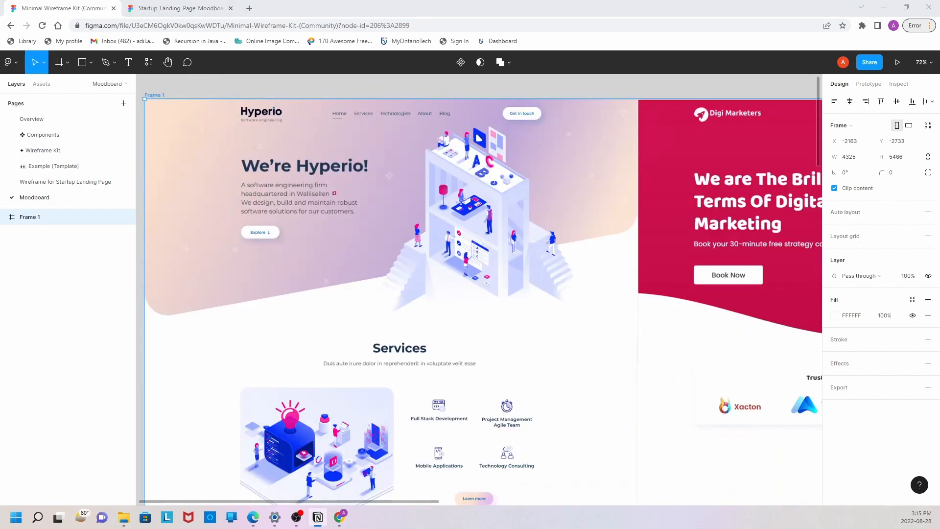
- On the wireframe page, turn on layout grids, add one to the desktop frame, and change its type to Columns
click(93, 184)
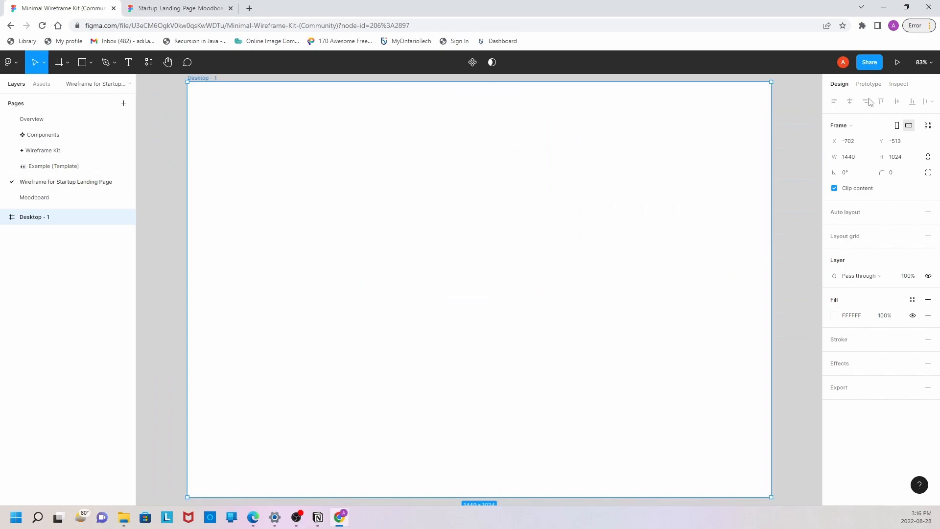
click(922, 62)
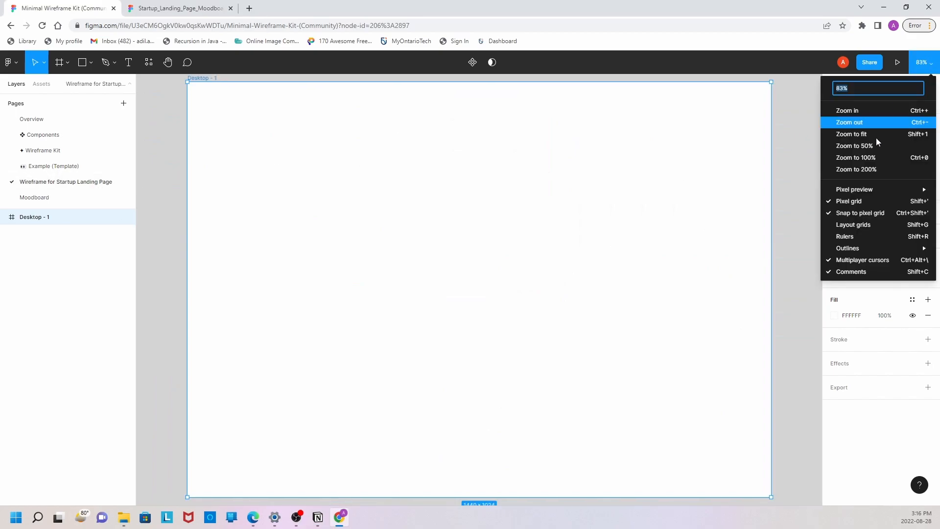
click(848, 224)
click(843, 240)
click(834, 252)
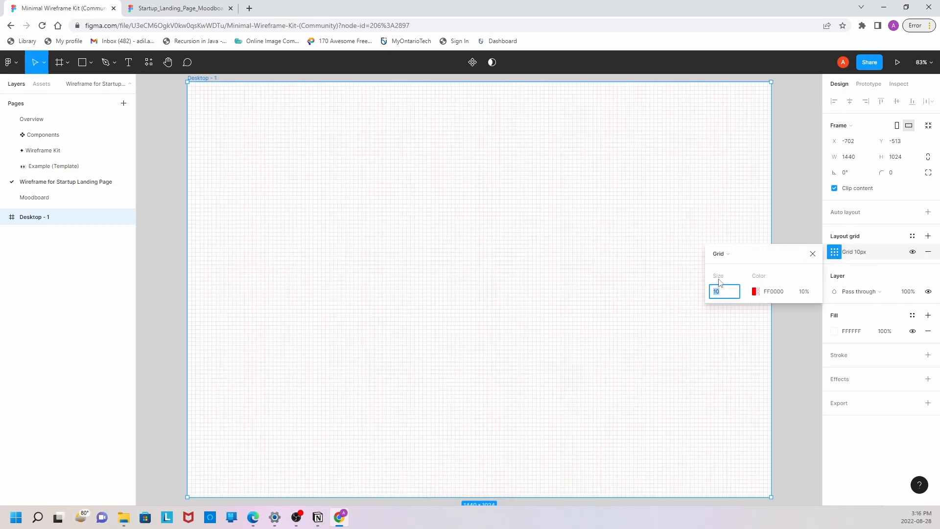
click(719, 254)
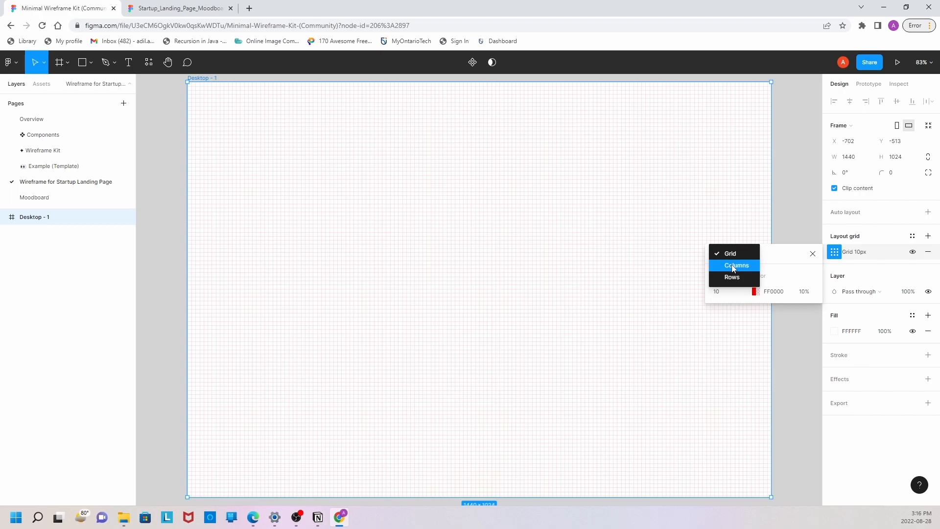
click(734, 265)
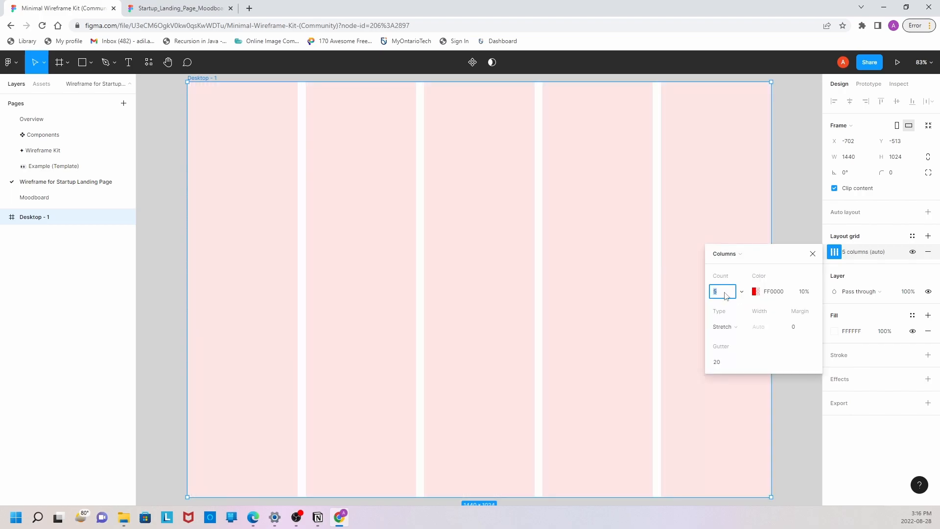
- Configure the column grid with a count of 12, a margin of 140 and a gutter of 30
text(12)
click(795, 328)
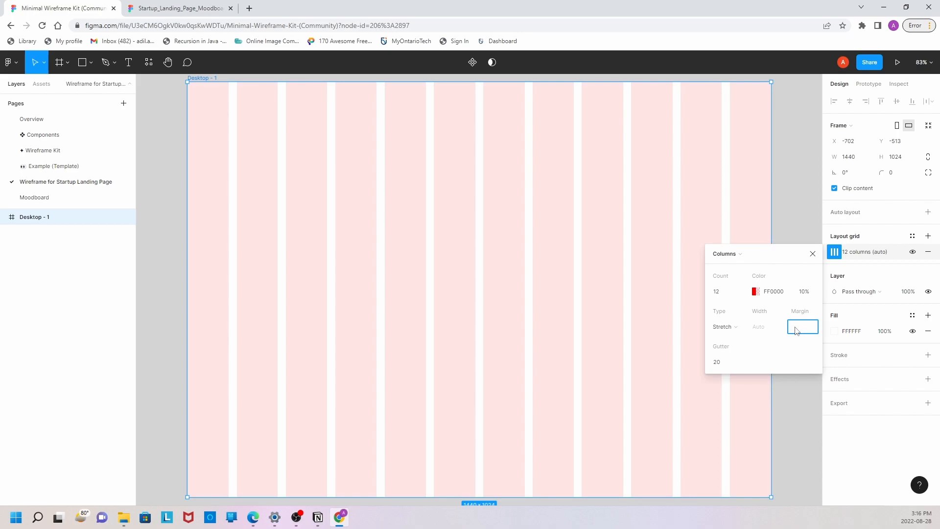
text(140)
click(726, 363)
text(3)
key(Return)
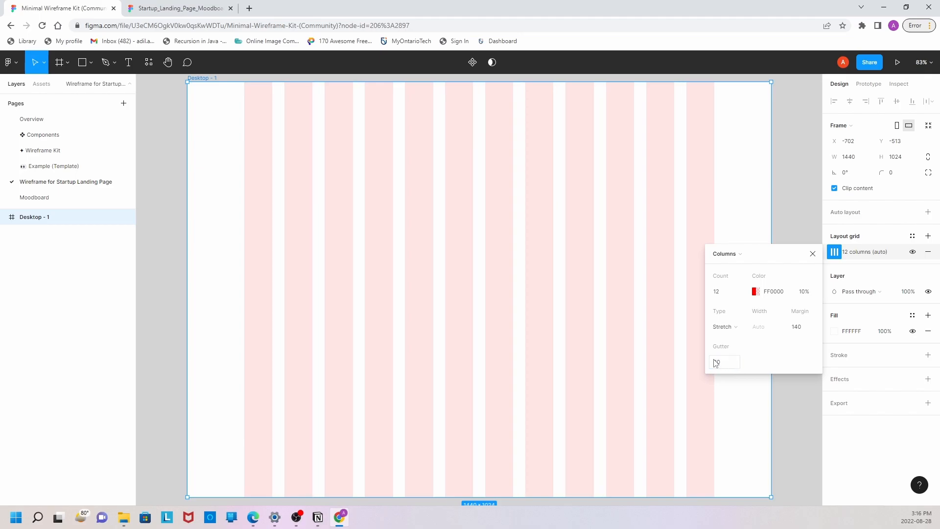
click(813, 253)
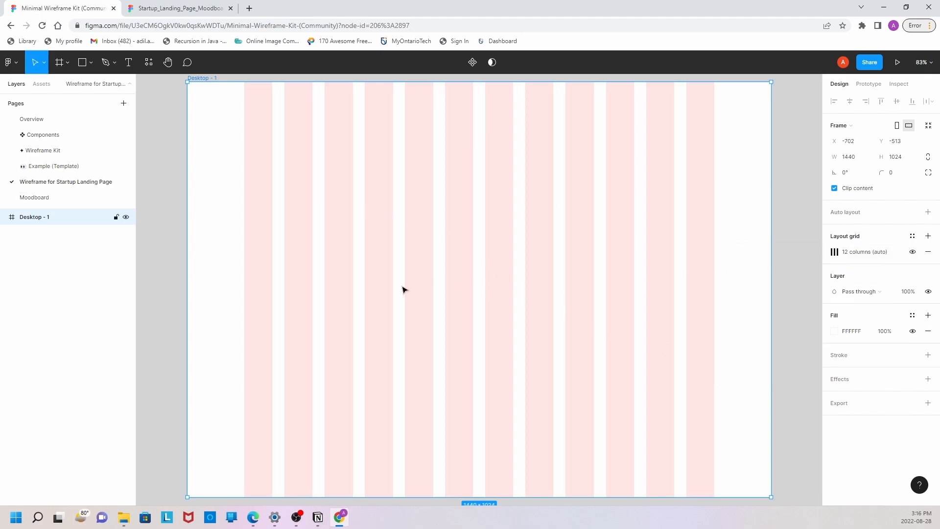
- Examine the navigation bars and hero sections of the landing page examples in the Startup_Landing_Page_Moodboard file
key(ctrl+Tab)
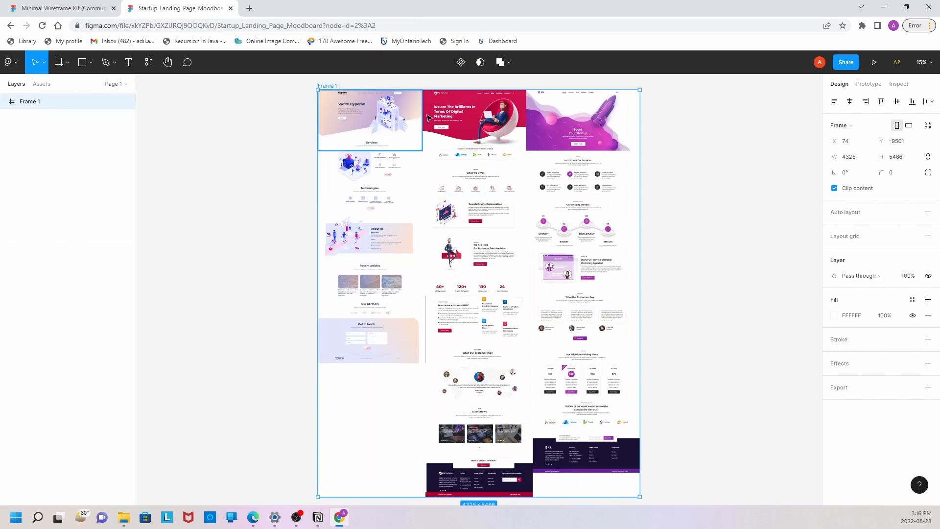
scroll(473, 110, up, 5)
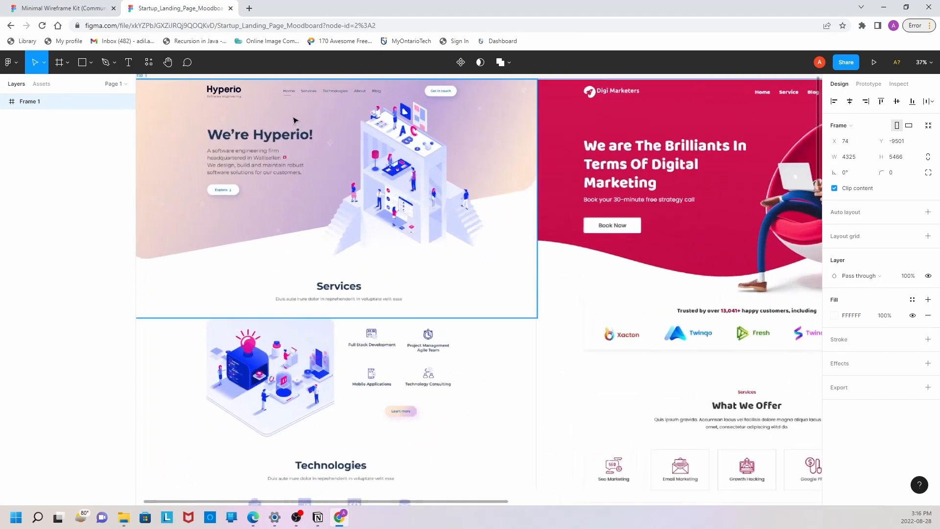
scroll(349, 122, down, 1)
drag(420, 503, 596, 499)
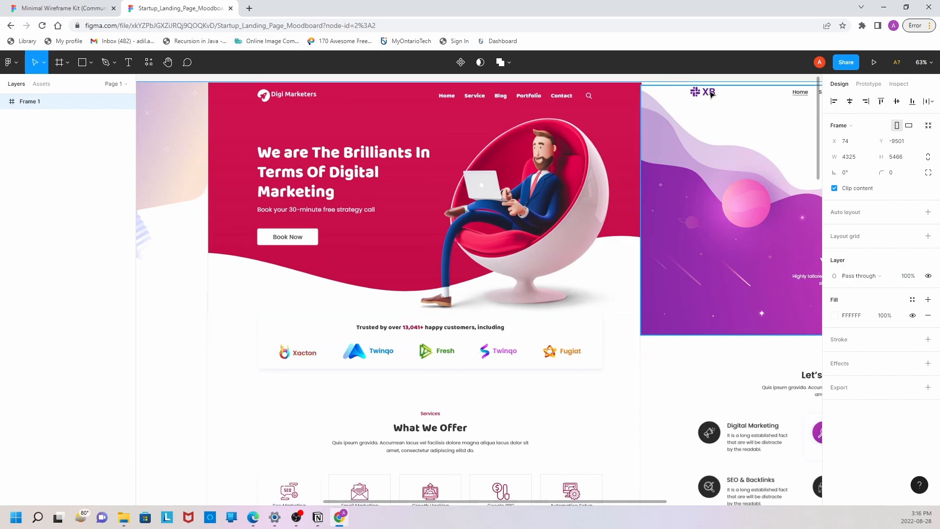
scroll(678, 166, right, 2)
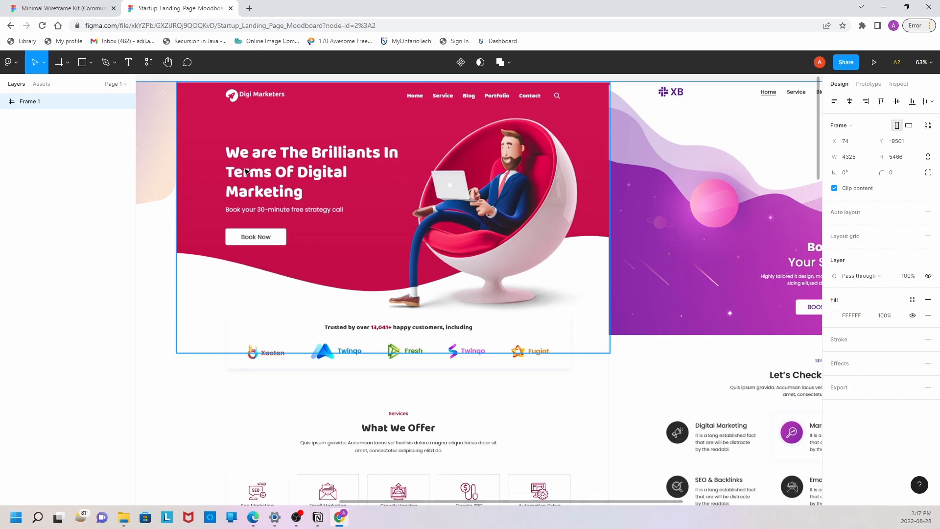
scroll(242, 239, left, 8)
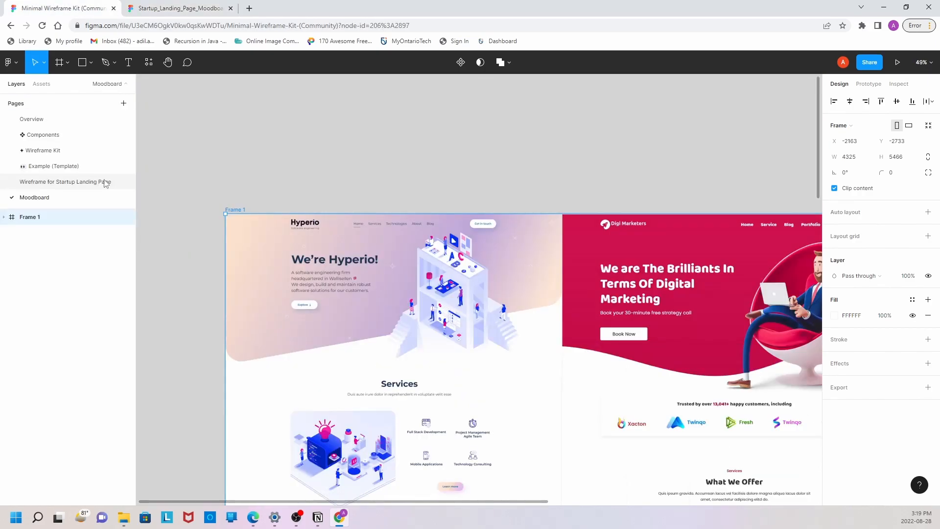
- Place the nav component from the local assets across the upper part of the desktop wireframe frame, at about X 26, Y 85
click(105, 181)
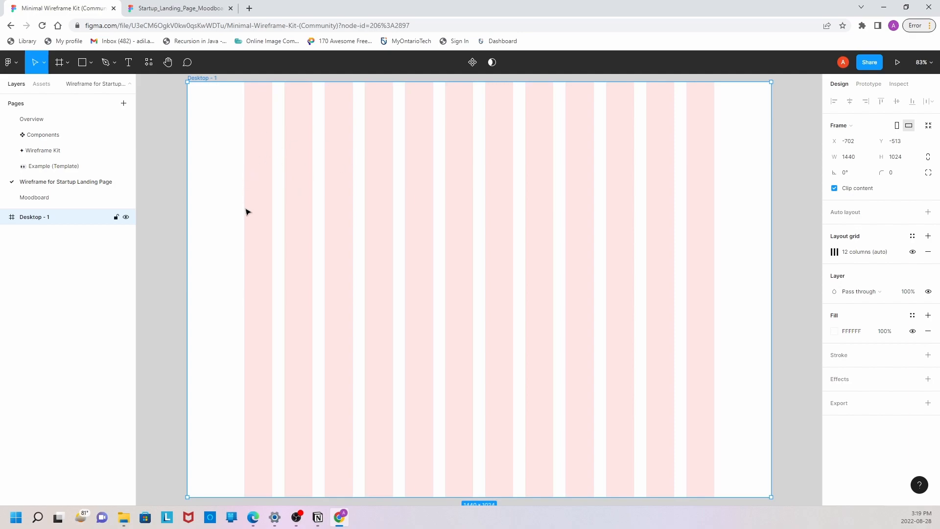
click(42, 84)
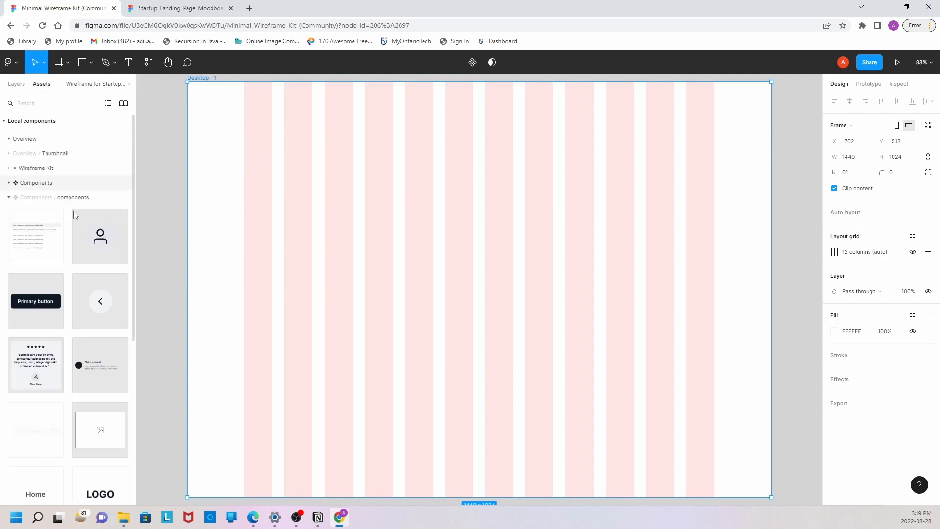
scroll(75, 219, down, 4)
scroll(74, 219, down, 3)
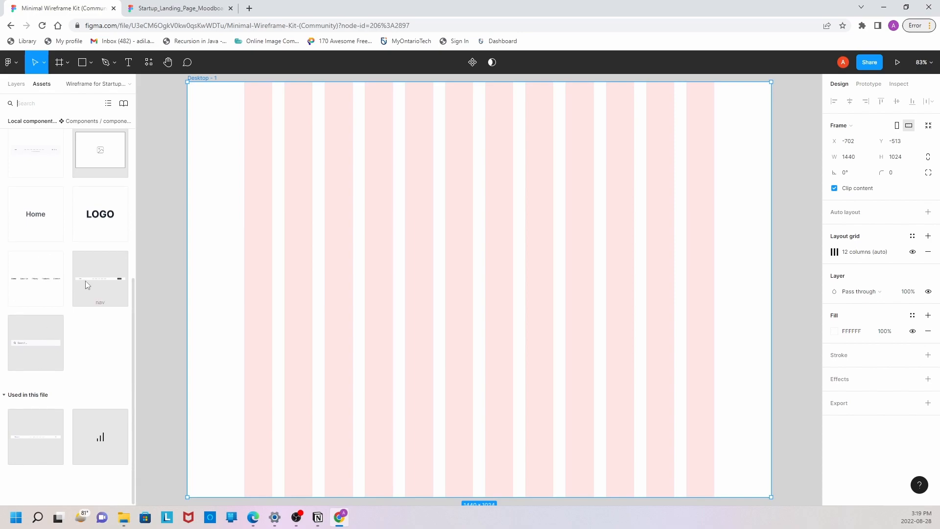
drag(87, 275, 292, 124)
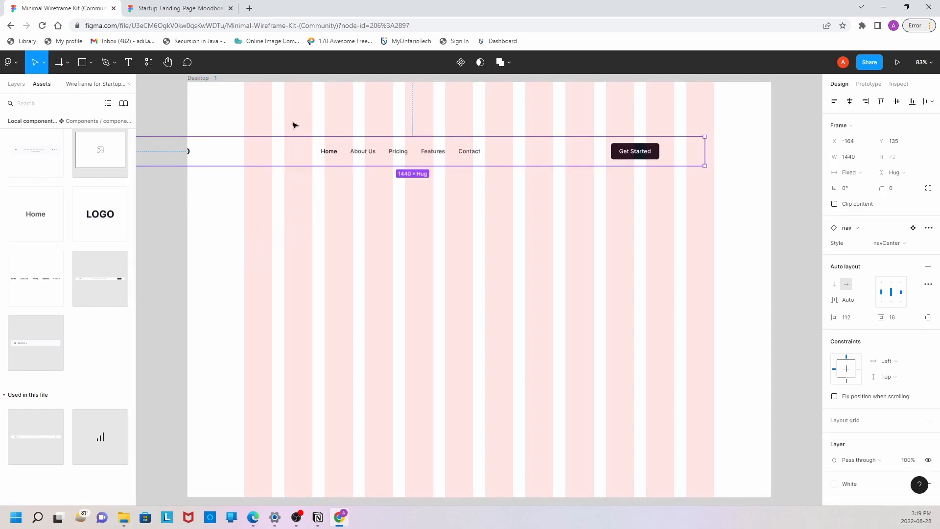
drag(259, 159, 279, 140)
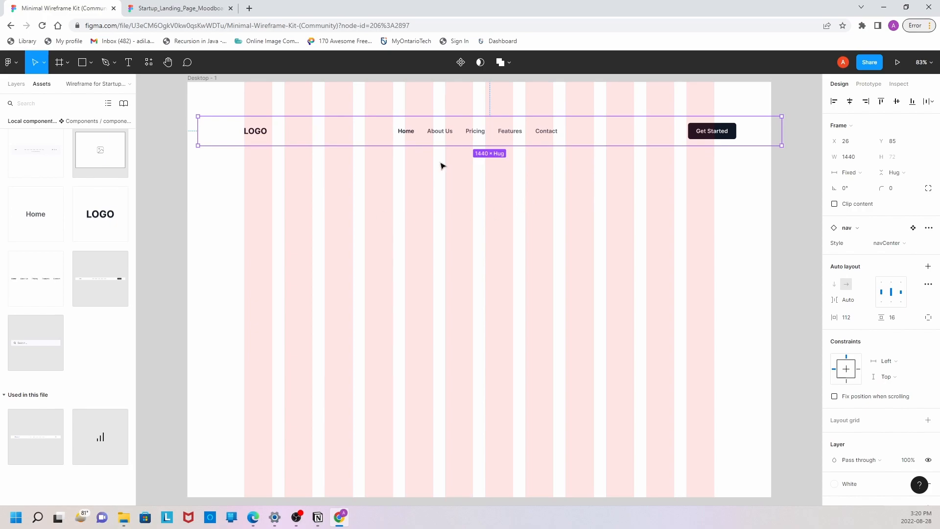
- Detach the Get Started button in the navigation bar from its component instance
double_click(697, 139)
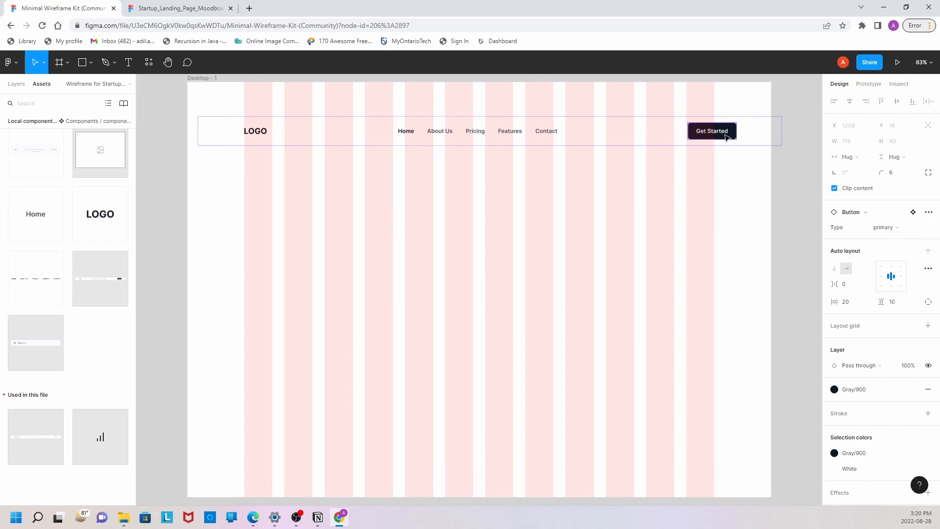
click(929, 213)
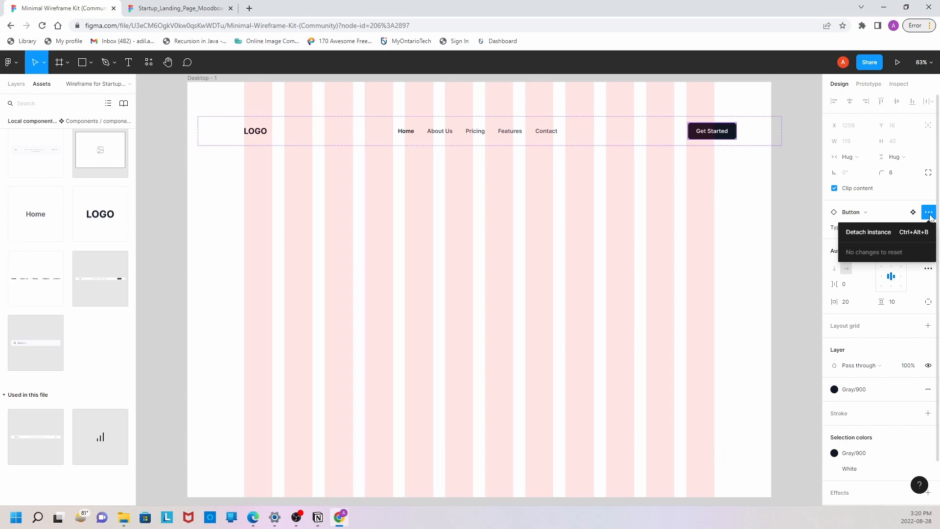
click(913, 234)
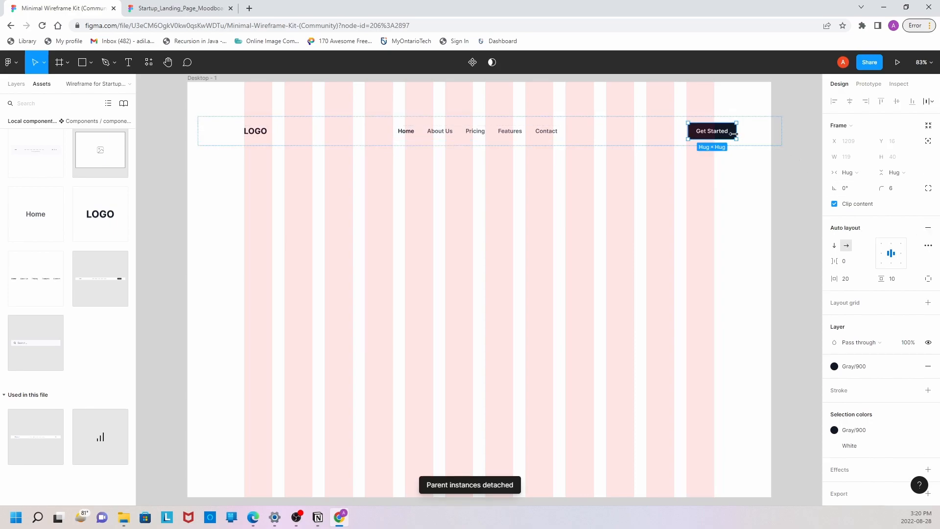
- Move the Get Started button out of the navigation bar, and detach the menu from its component and place it below the bar
drag(729, 133, 708, 190)
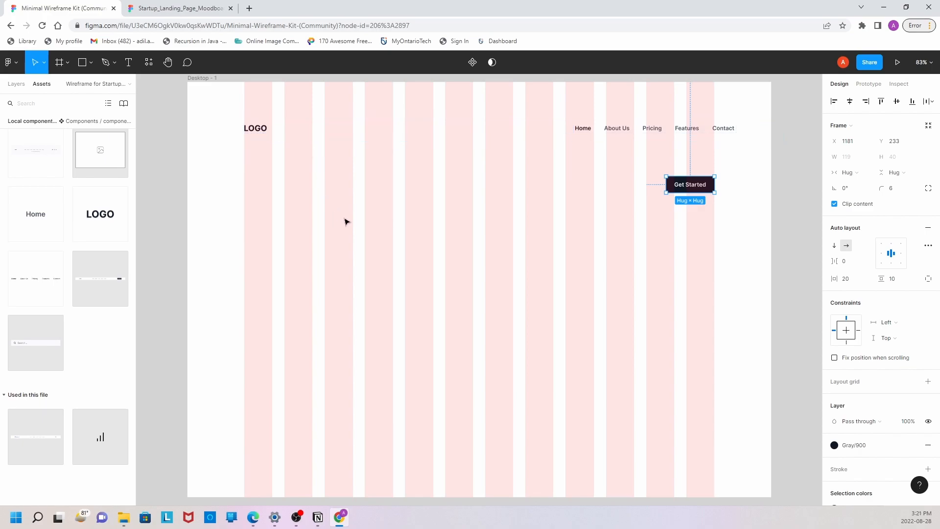
click(617, 129)
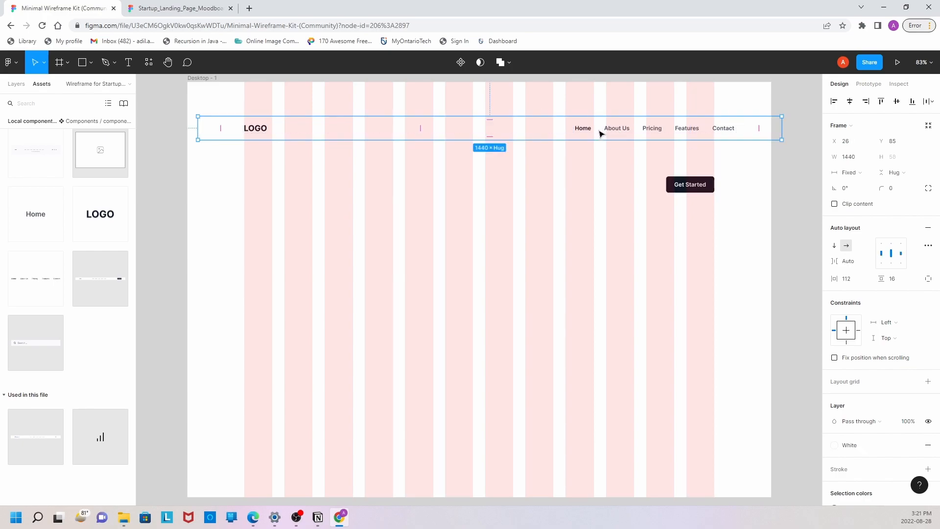
click(600, 133)
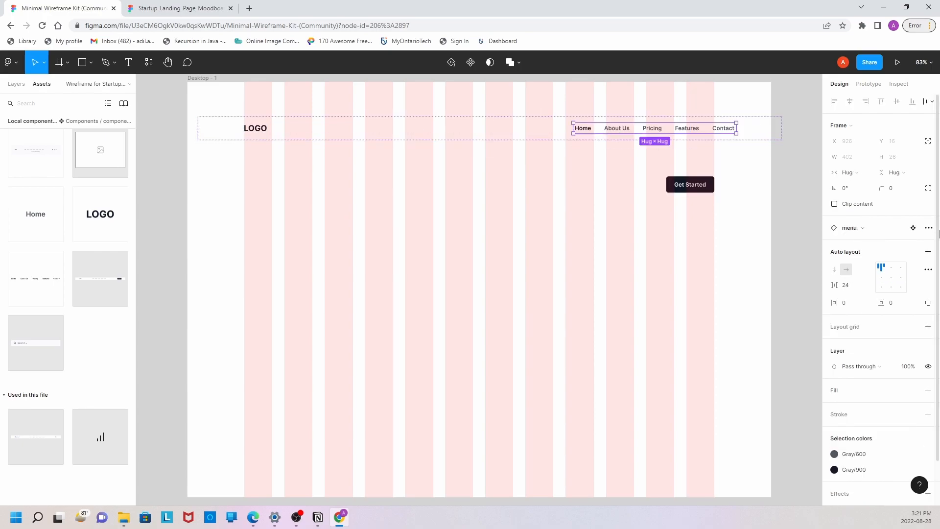
click(929, 228)
click(911, 249)
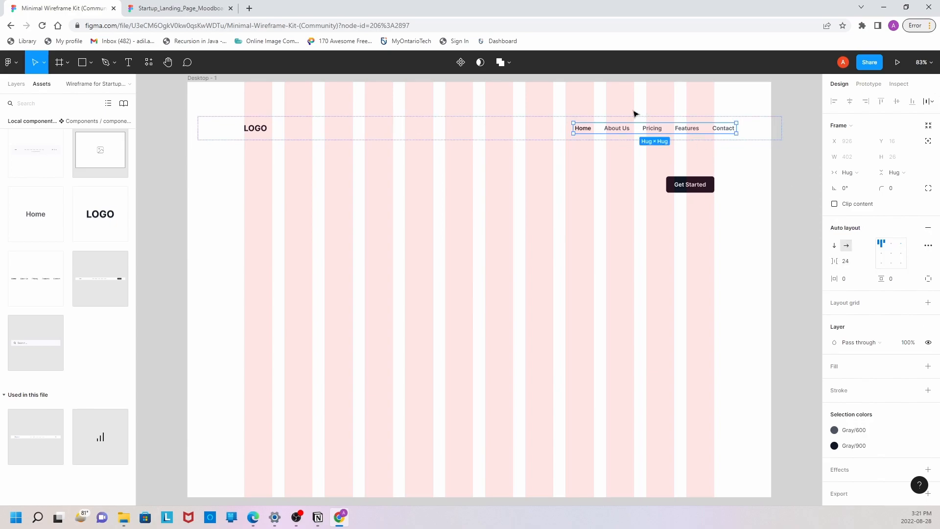
drag(598, 128, 482, 188)
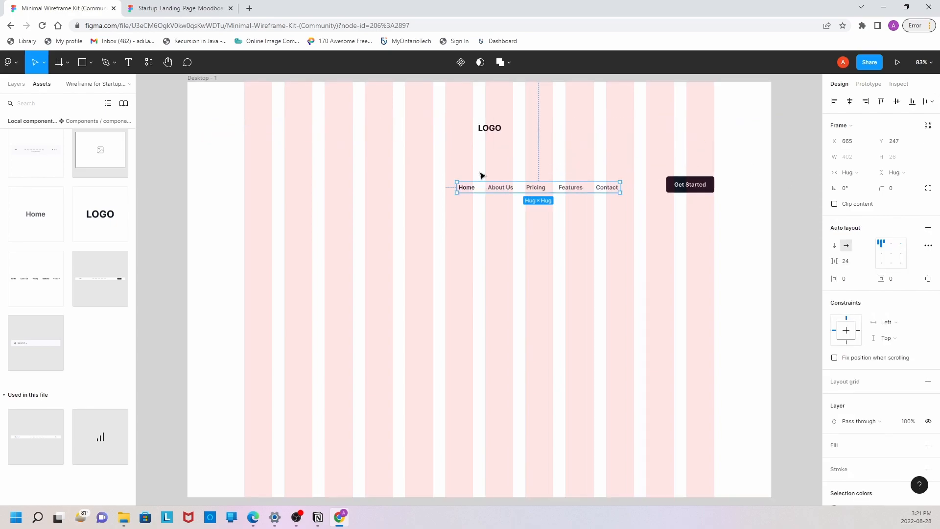
- Detach the logo from its component instance and move it out of the navigation bar, beside the menu
click(487, 130)
click(486, 134)
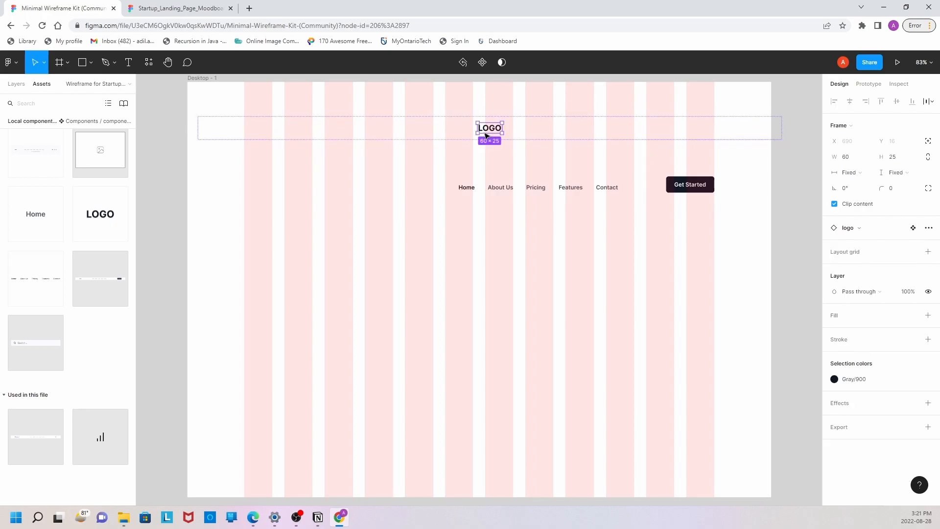
click(929, 228)
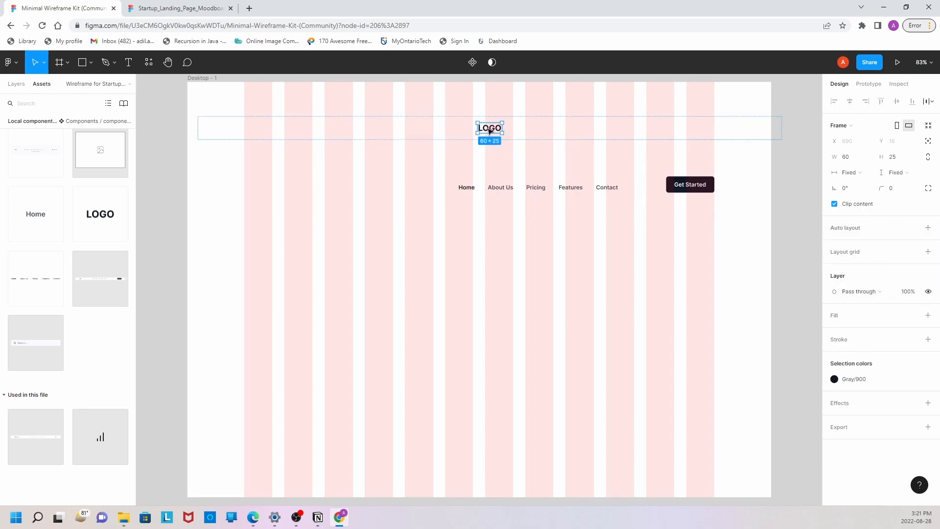
drag(489, 131, 404, 194)
- Delete the emptied 1440-wide navigation bar frame
click(440, 138)
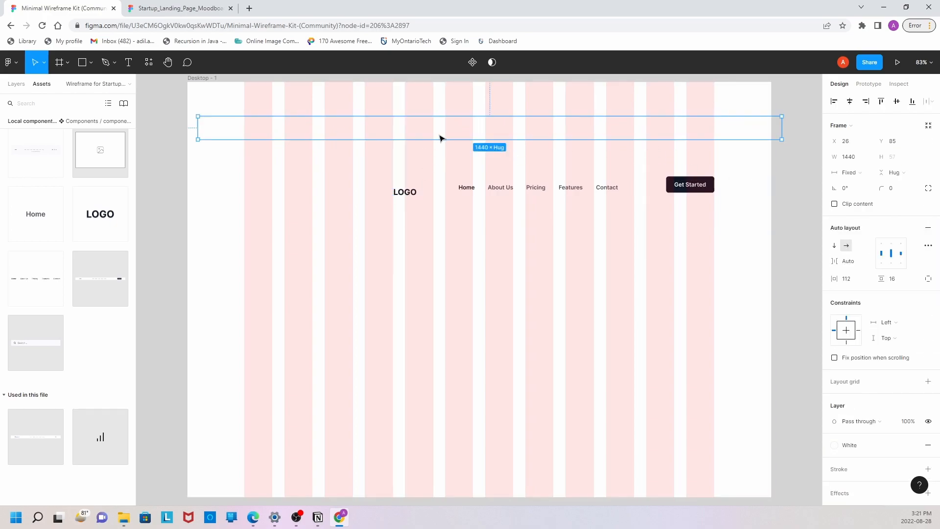
click(411, 172)
click(392, 186)
- Arrange the logo, menu and Get Started button in a row near the frame's upper edge, with logo and button flush with the outer grid columns
drag(392, 186, 258, 136)
drag(499, 187, 559, 138)
click(678, 184)
drag(643, 139, 617, 137)
drag(699, 189, 700, 141)
click(623, 138)
drag(598, 136, 602, 139)
click(589, 194)
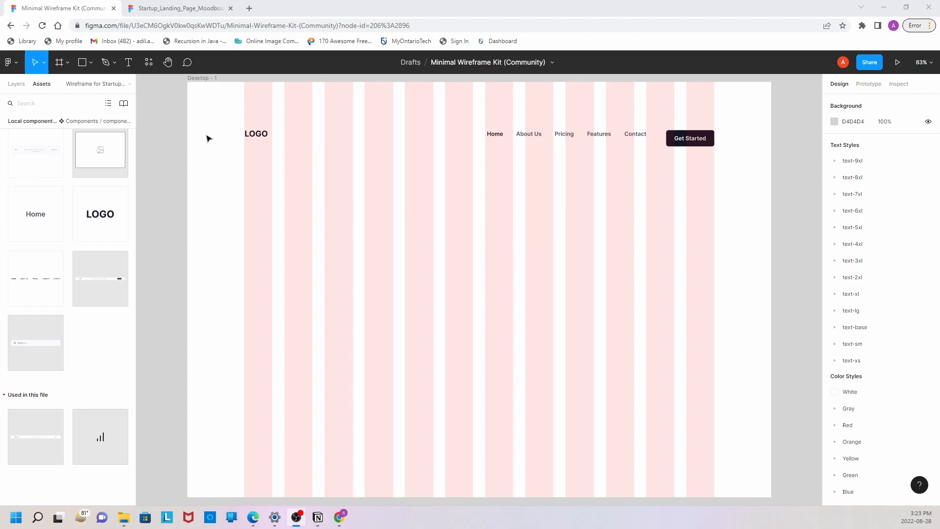
- Align the logo, menu and Get Started button to each other on their vertical centers
drag(217, 121, 733, 160)
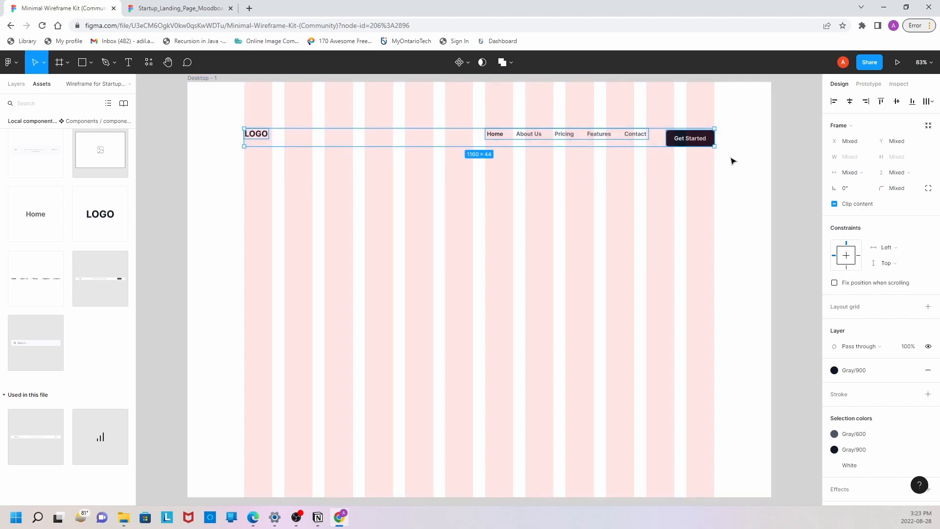
click(896, 102)
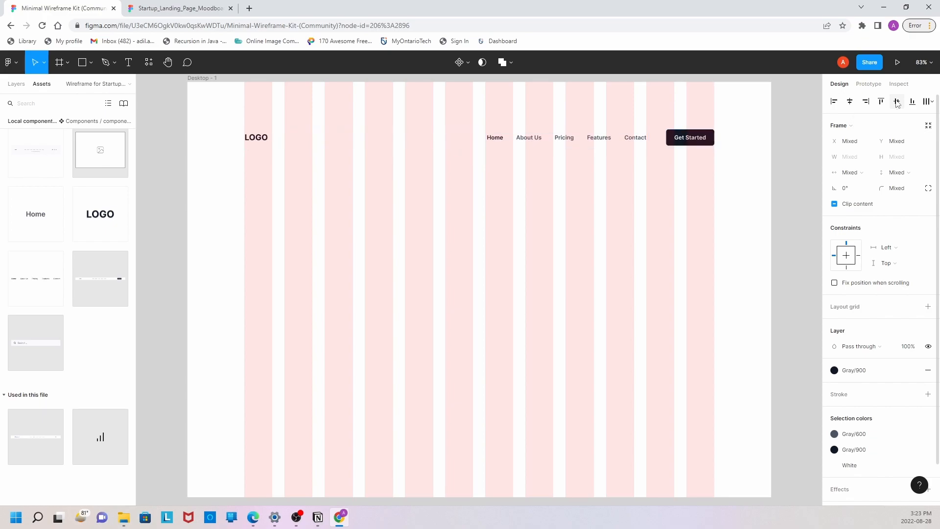
click(429, 177)
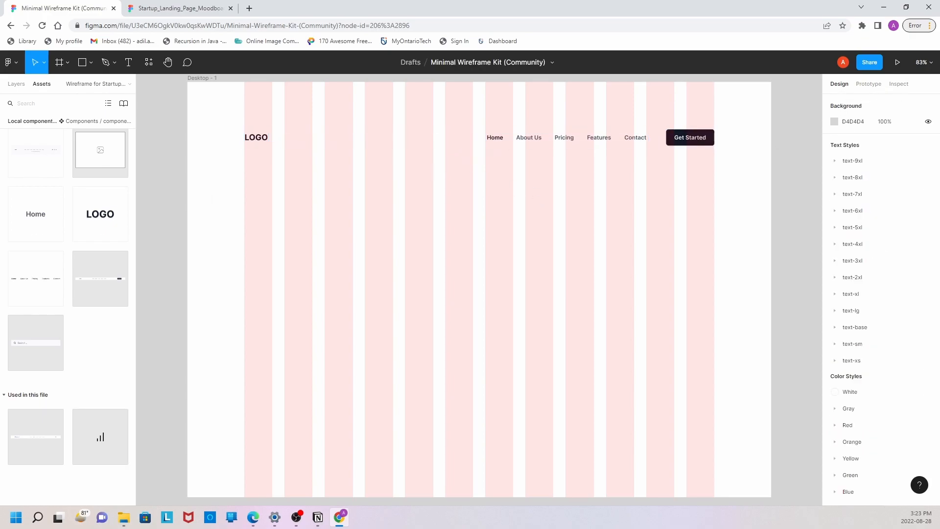
key(alt+Tab)
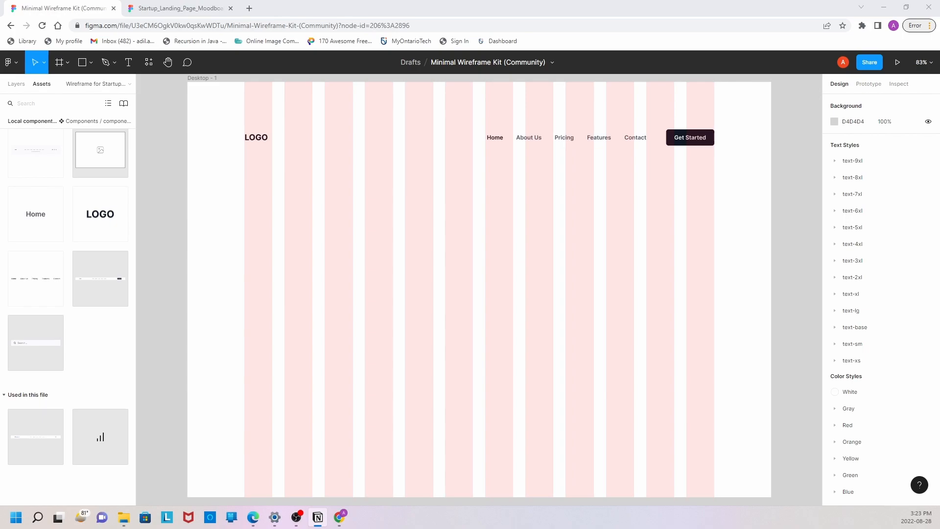
- Relabel the navigation button as "Get in Touch" and shift it so its outer edge meets the last grid column
double_click(690, 139)
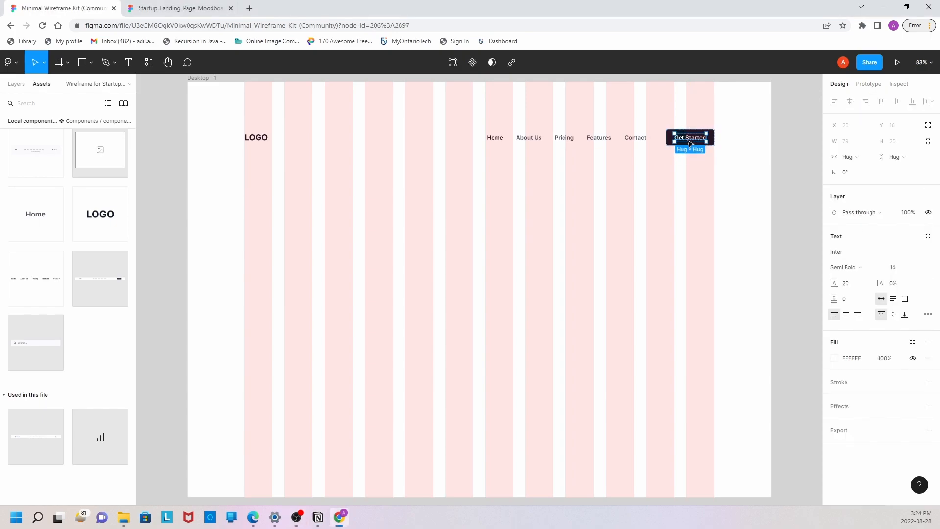
double_click(690, 141)
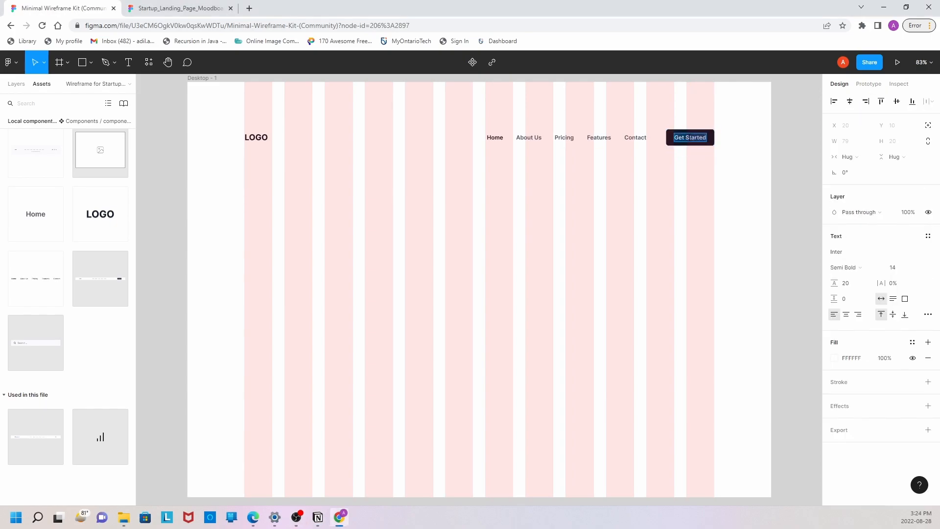
text(Get in Touch)
click(663, 167)
click(694, 213)
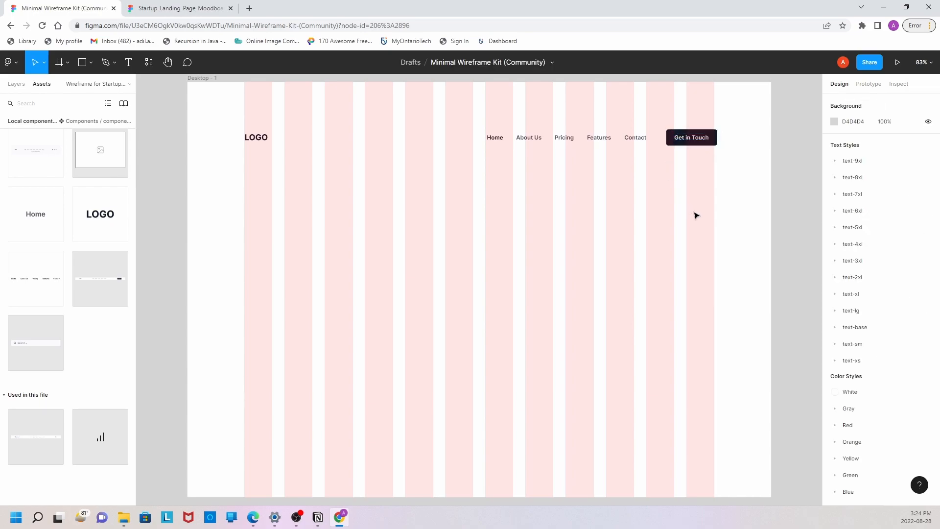
click(713, 145)
drag(712, 139, 710, 139)
click(681, 190)
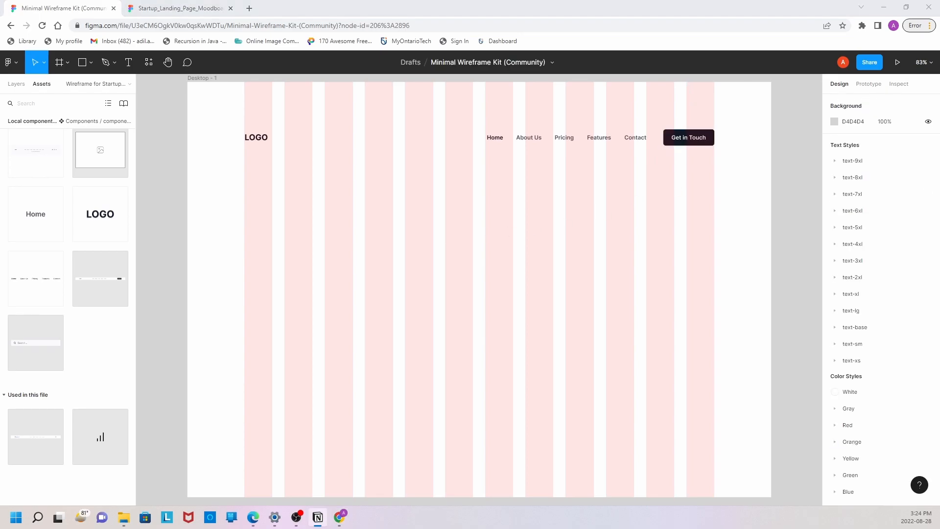
- Examine the hero sections of the landing pages on the Moodboard page, and return to the Wireframe for Startup Landing Page page
click(18, 85)
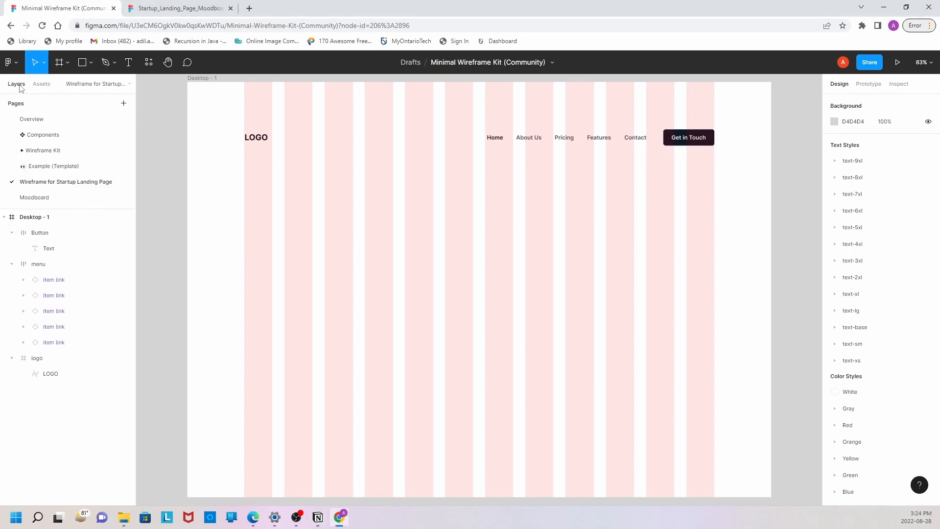
click(54, 201)
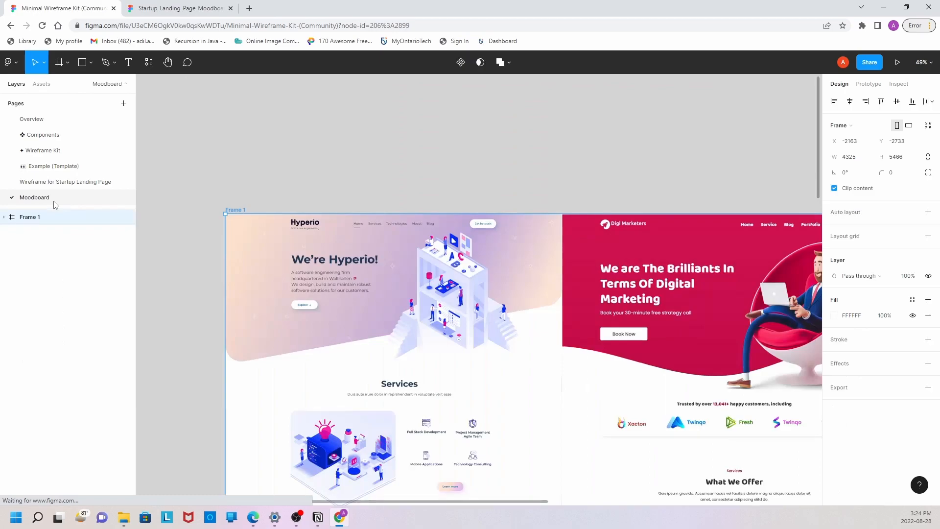
scroll(289, 238, down, 2)
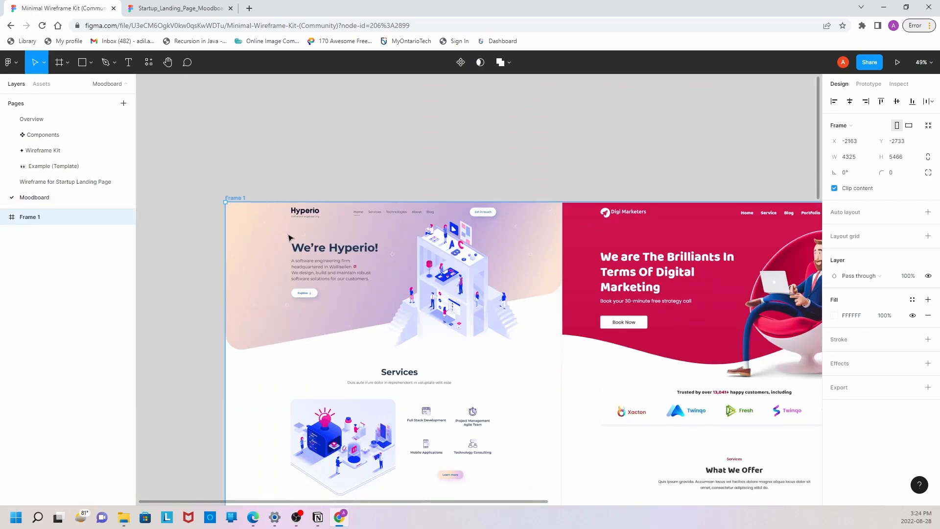
scroll(289, 238, down, 2)
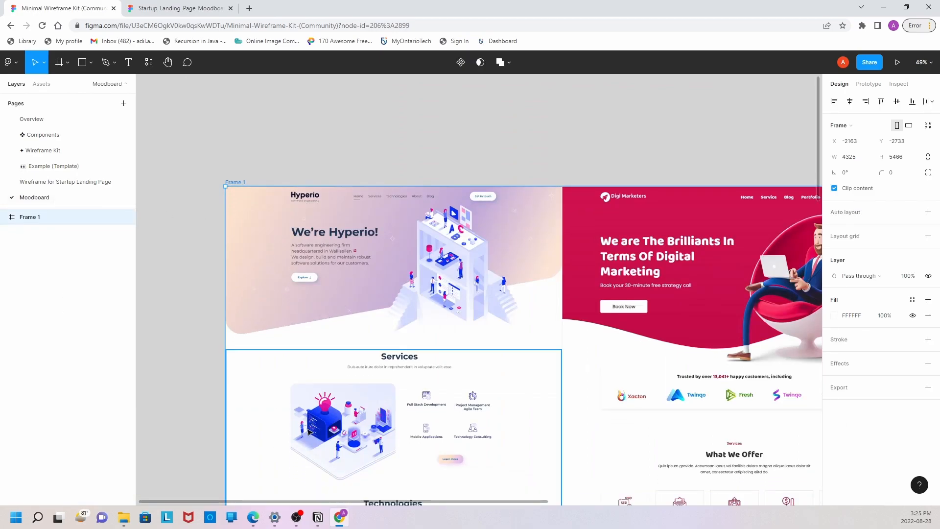
drag(304, 499, 553, 501)
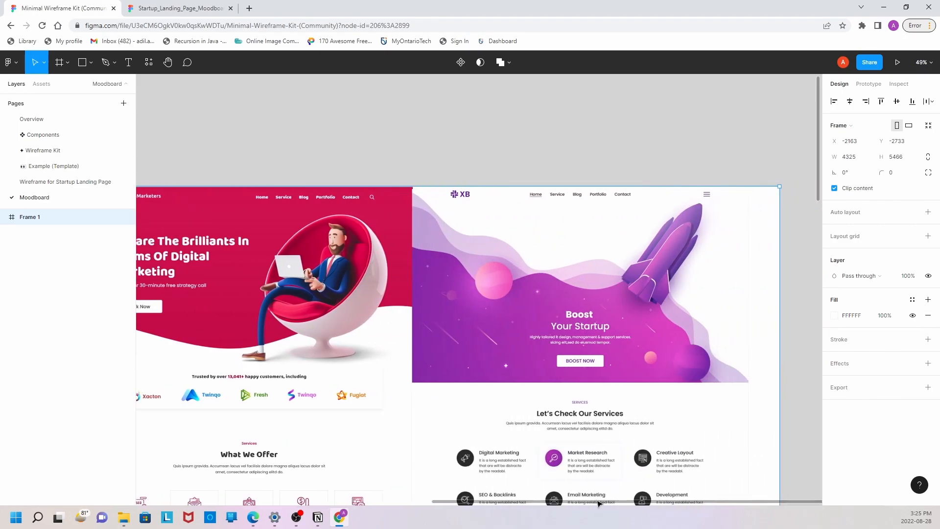
drag(410, 501, 161, 470)
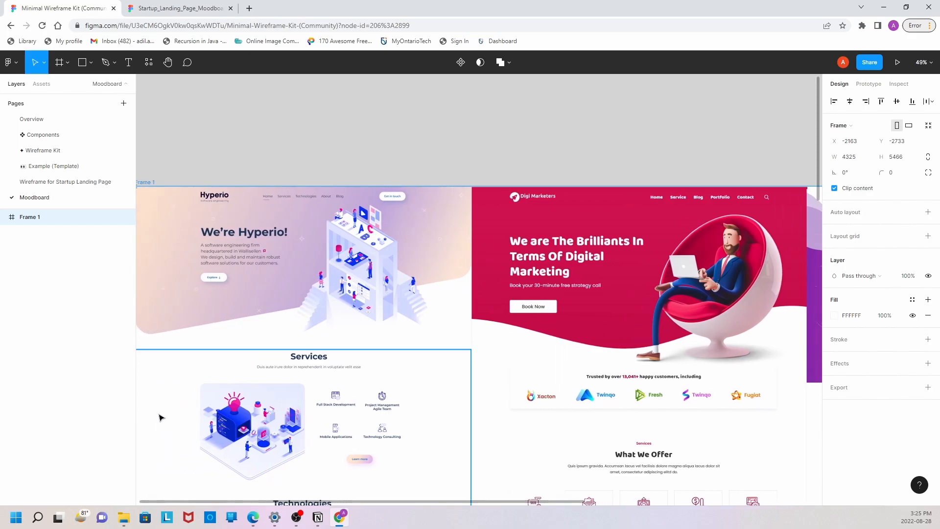
click(91, 182)
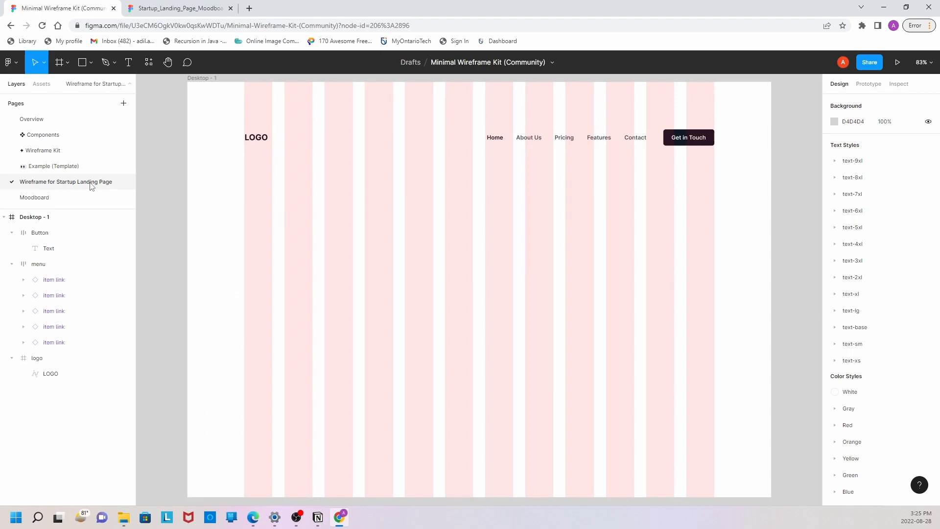
- Place the images component from the local assets in the desktop frame below the menu, at about X 638, Y 408
key(alt+2)
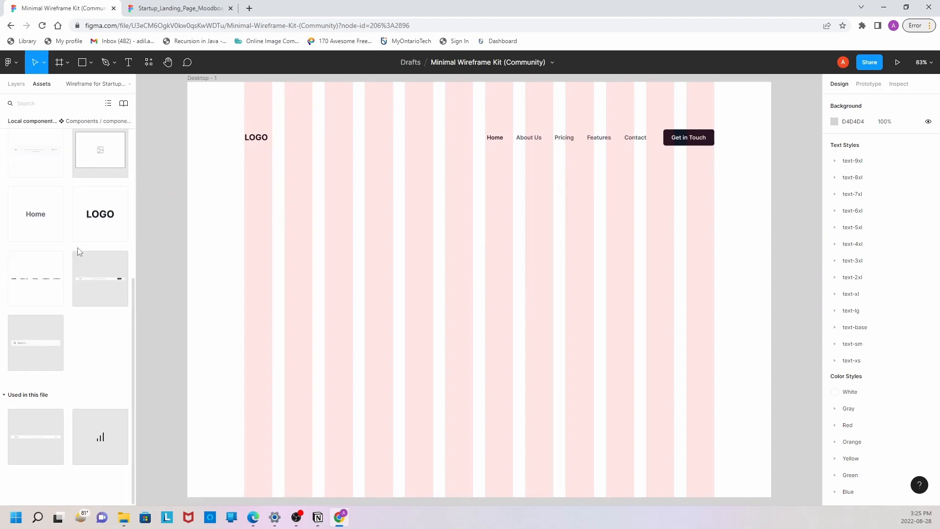
scroll(78, 251, up, 3)
drag(95, 299, 569, 271)
drag(617, 242, 585, 251)
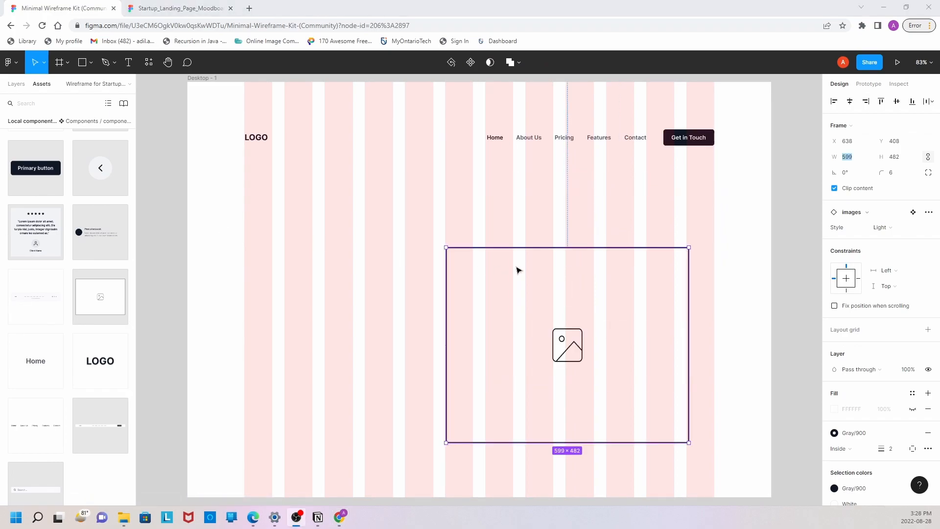
- Set the image placeholder's width to 598 and its height to 446 with proportions locked, and move it up closer to the menu
click(849, 157)
drag(850, 160, 826, 156)
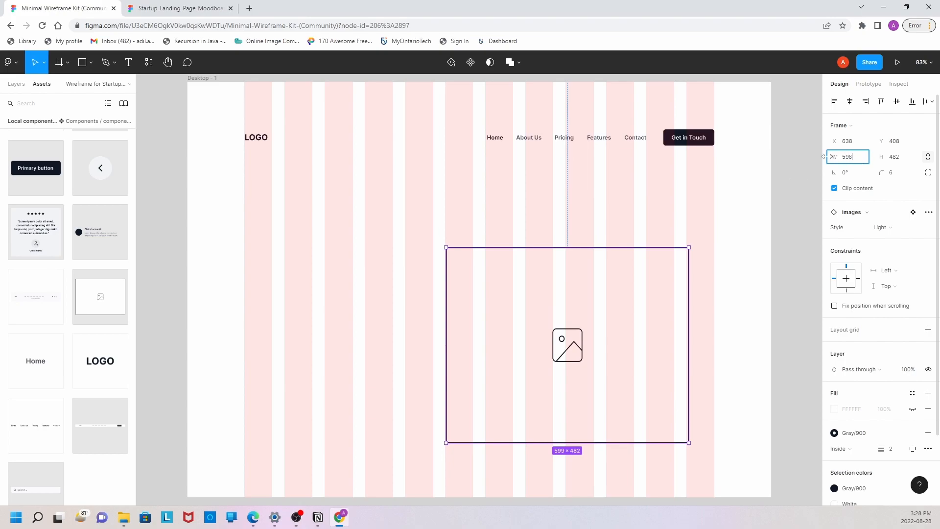
key(Return)
click(902, 159)
text(446)
key(Return)
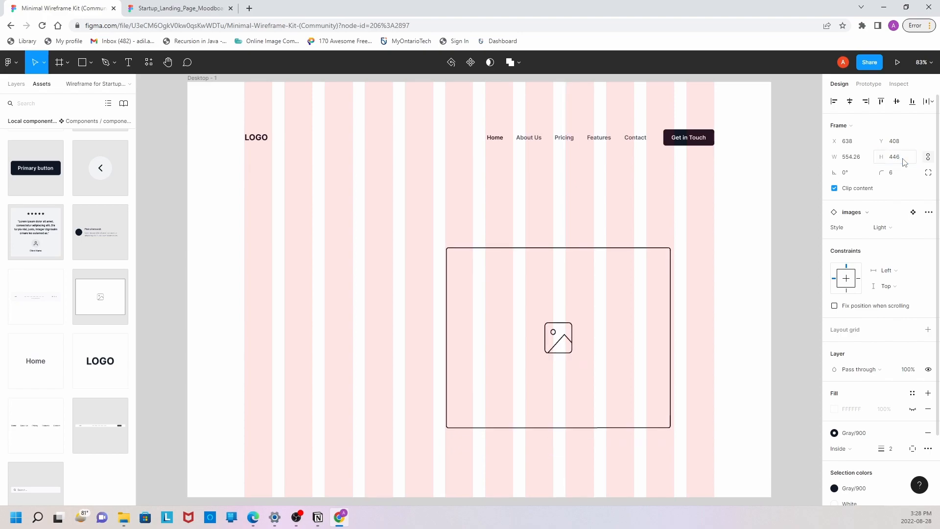
drag(575, 326, 591, 300)
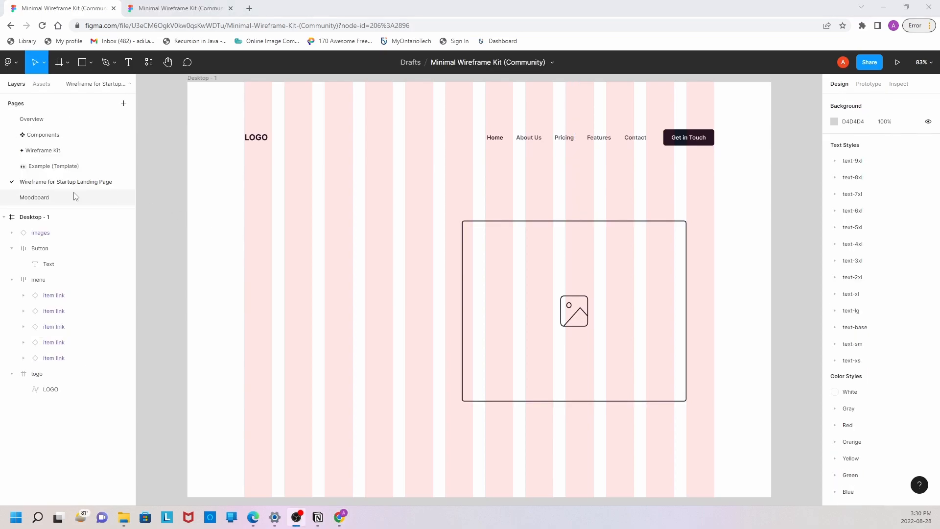
- Compare the hero headings, text and button placement of the example pages on the Moodboard page
click(76, 196)
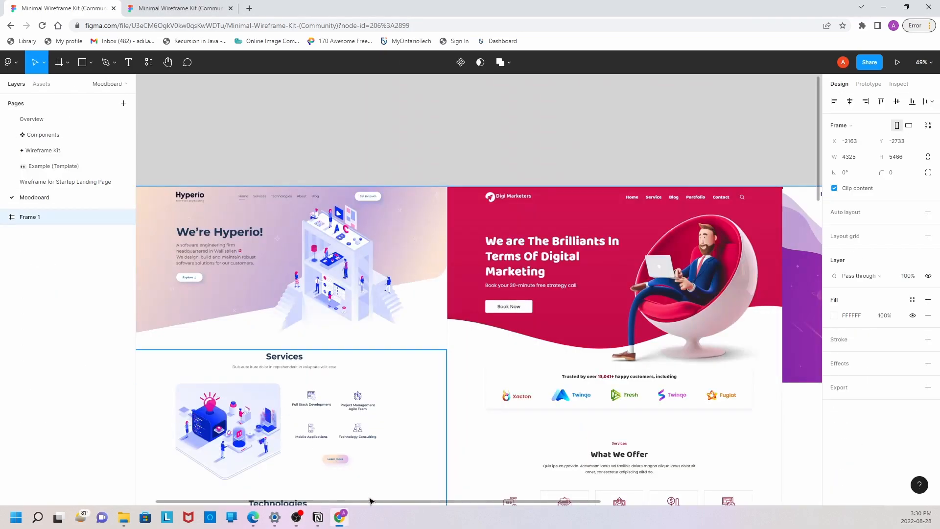
scroll(279, 352, left, 2)
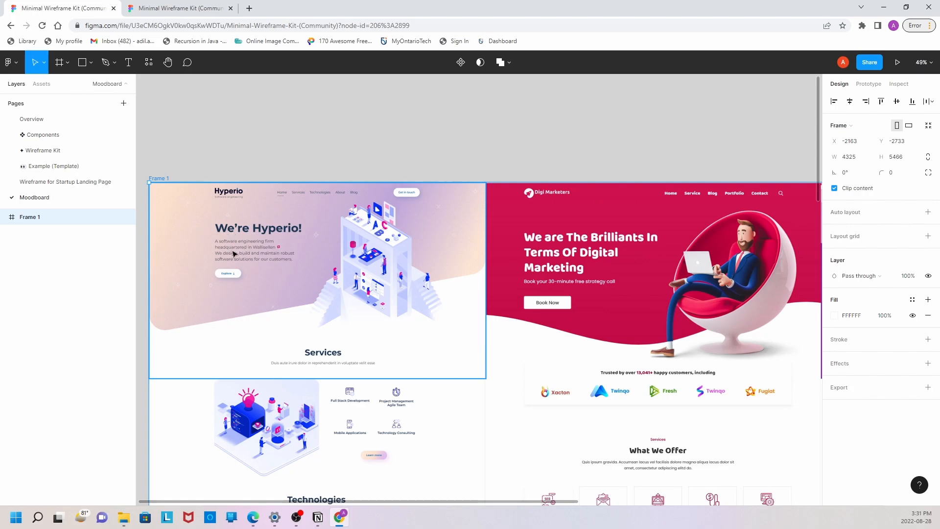
scroll(404, 509, right, 6)
scroll(449, 489, left, 4)
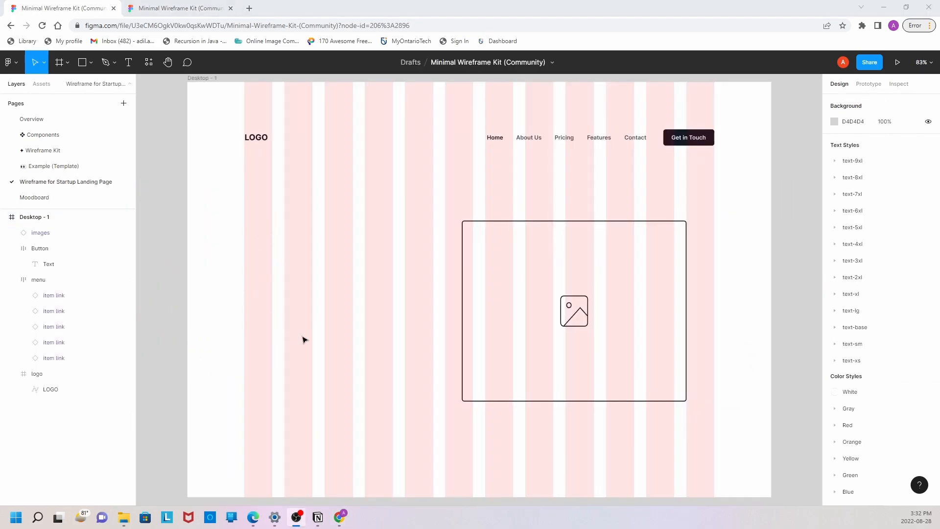
- Browse the local Wireframe Kit components and open the hero component set on the Wireframe Kit page
click(43, 85)
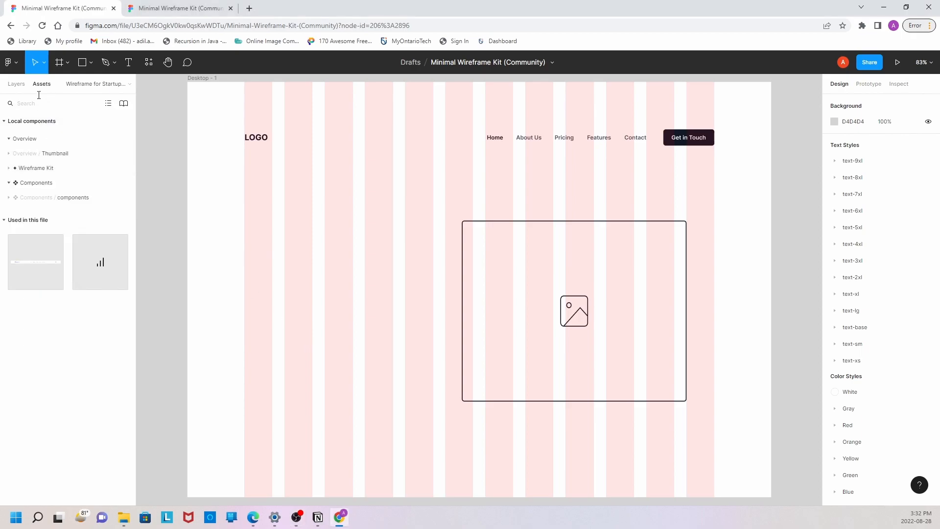
click(9, 169)
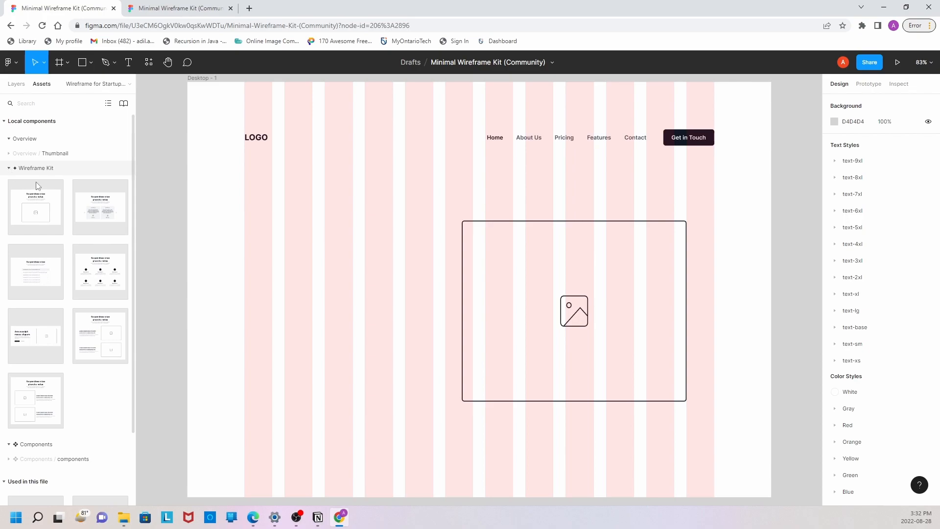
scroll(100, 231, down, 2)
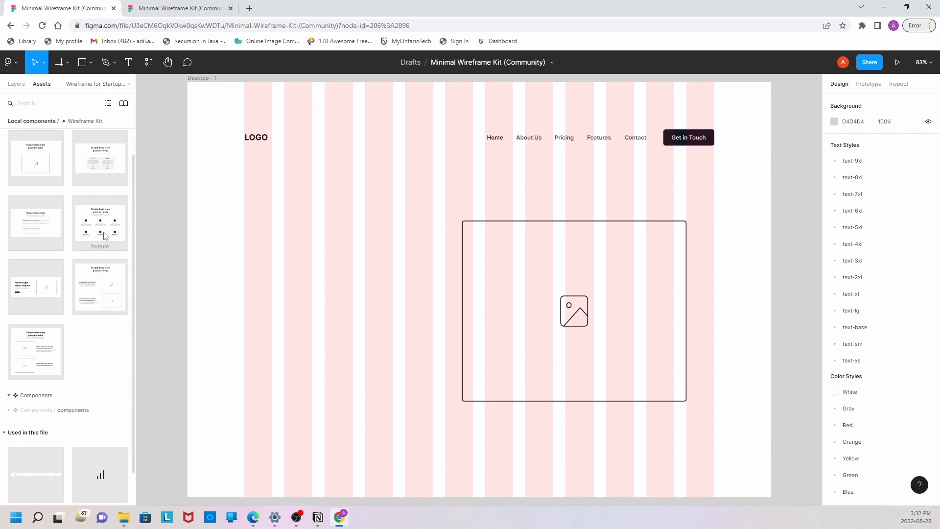
scroll(107, 237, down, 1)
scroll(98, 198, up, 1)
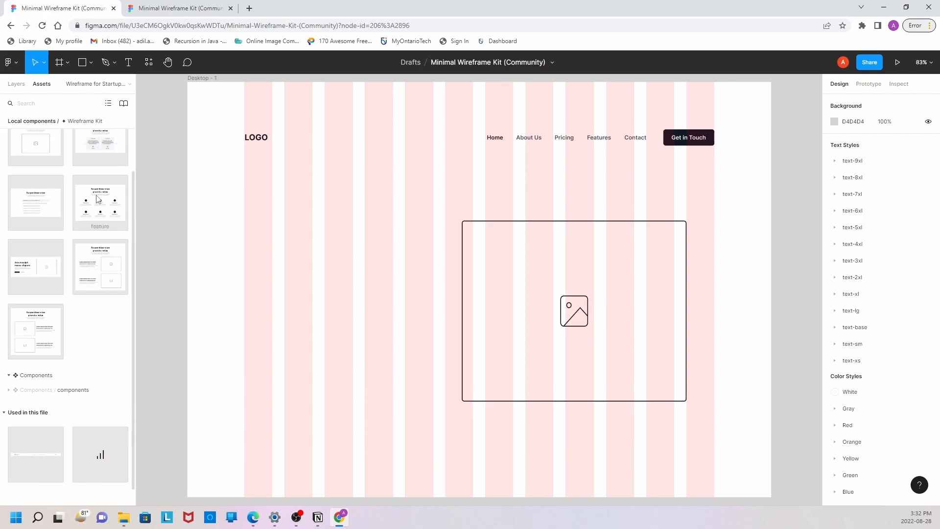
scroll(58, 235, up, 1)
scroll(68, 240, down, 1)
scroll(67, 240, down, 1)
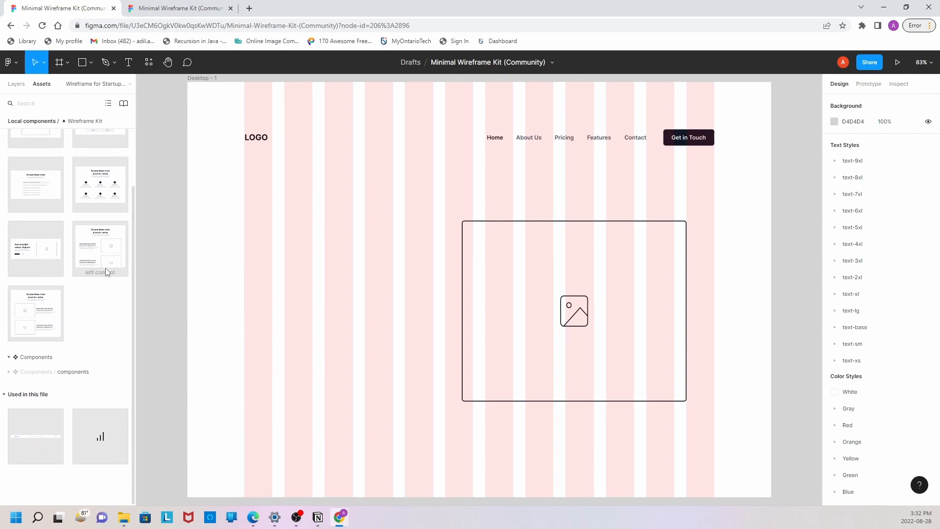
click(36, 248)
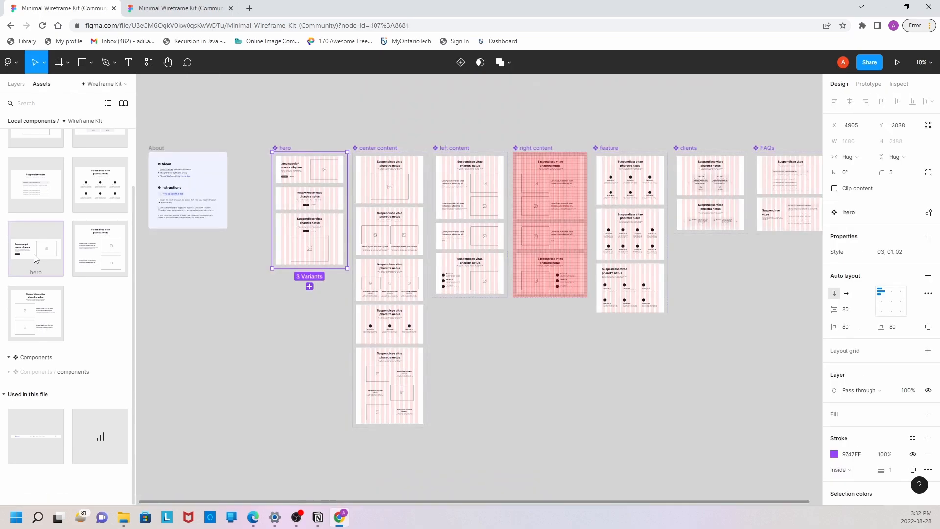
- Copy the content block with heading, text and buttons from the first hero variant into the desktop frame on the Wireframe for Startup Landing Page page
scroll(293, 171, up, 5)
scroll(397, 188, up, 2)
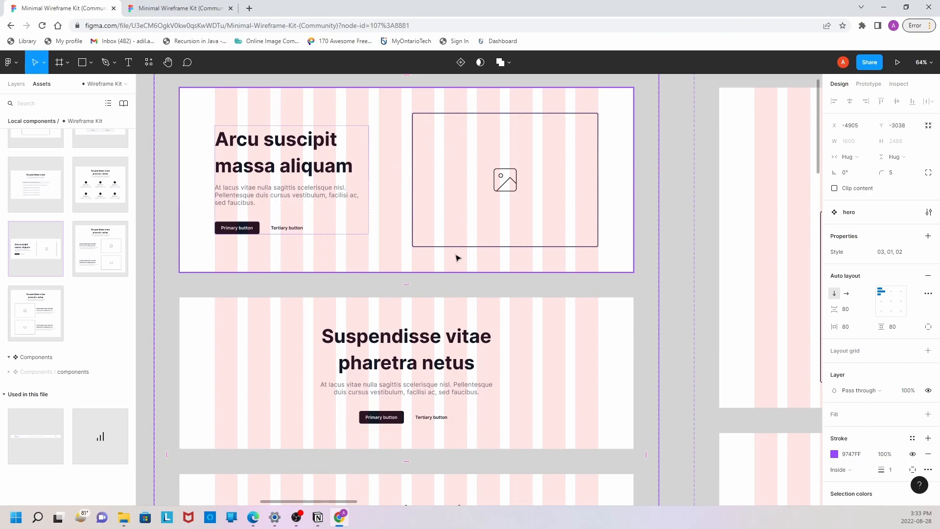
click(250, 140)
click(223, 142)
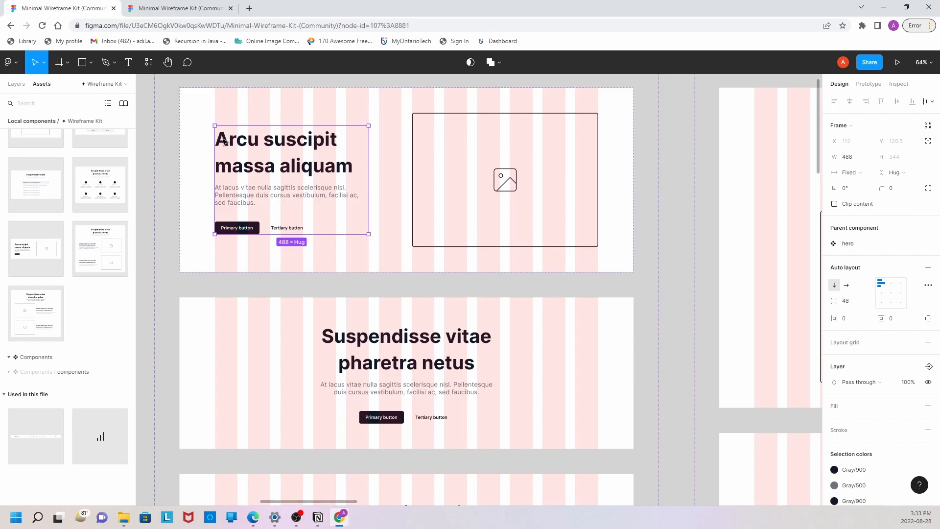
click(16, 84)
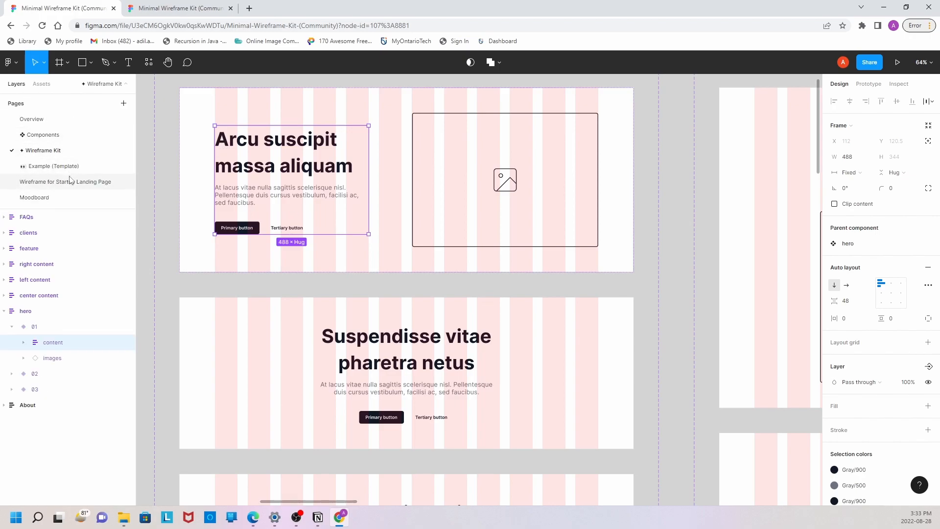
click(54, 182)
key(ctrl+v)
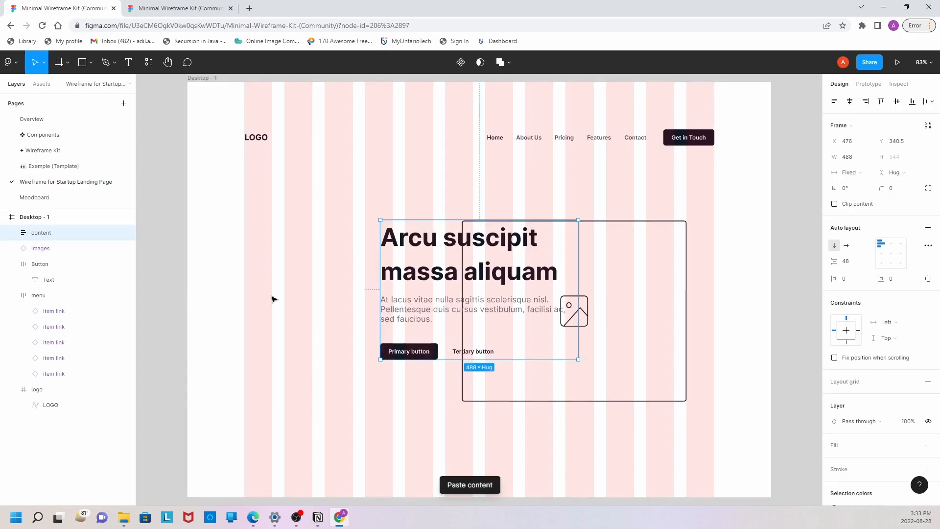
- Move the pasted content block to X 140, Y 380, beside the image placeholder and aligned with the logo's left edge
drag(432, 241, 315, 260)
click(221, 251)
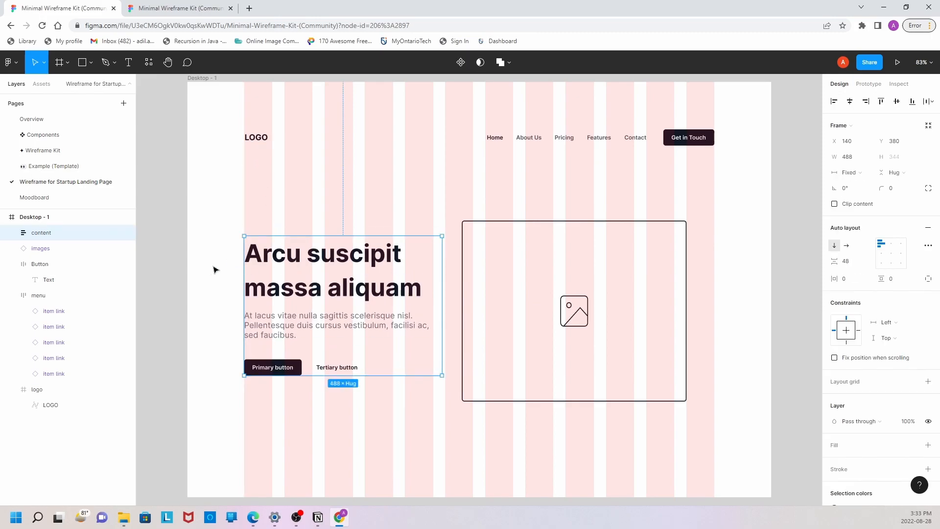
click(201, 266)
- Delete the tertiary button from the hero content block
click(331, 373)
double_click(337, 369)
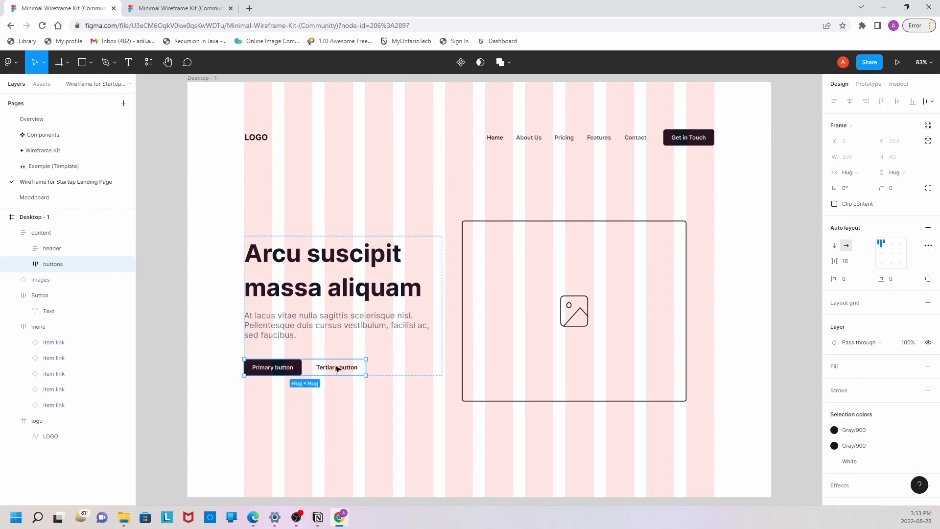
key(Delete)
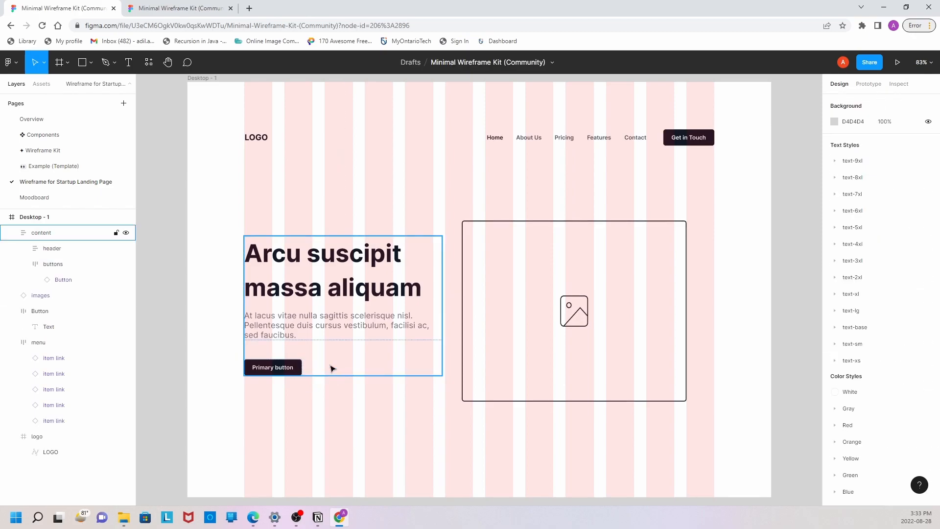
- Replace the hero title text with "We're UbInvent" on the Wireframe for Startup Landing Page page
click(293, 268)
double_click(331, 286)
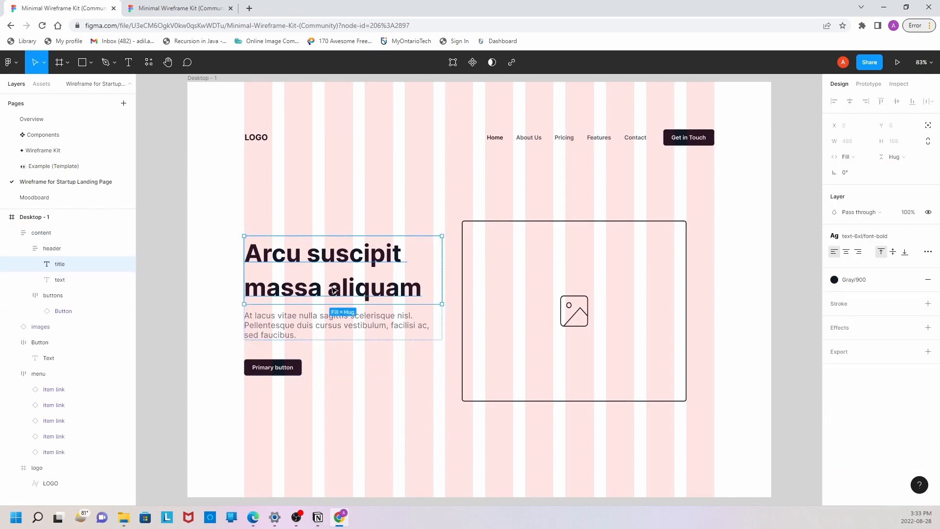
key(Return)
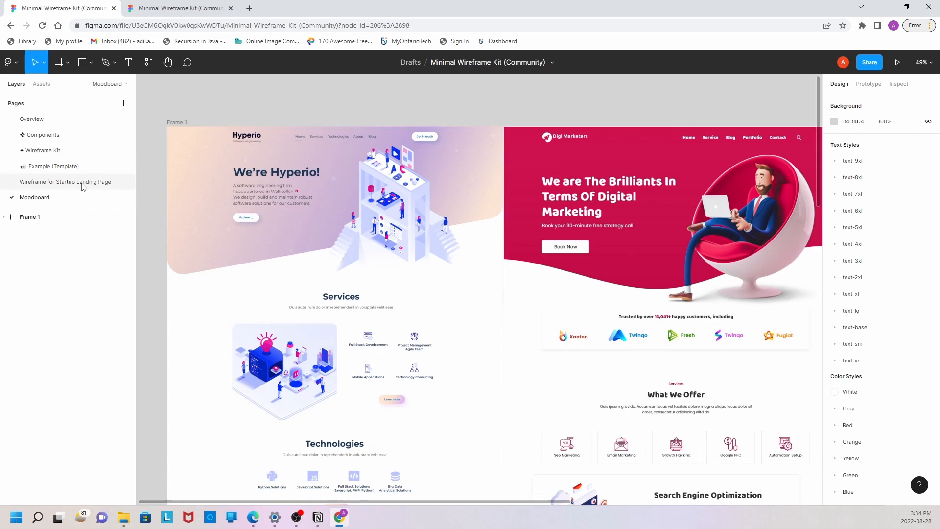
click(66, 182)
double_click(289, 250)
click(349, 255)
drag(433, 287, 244, 265)
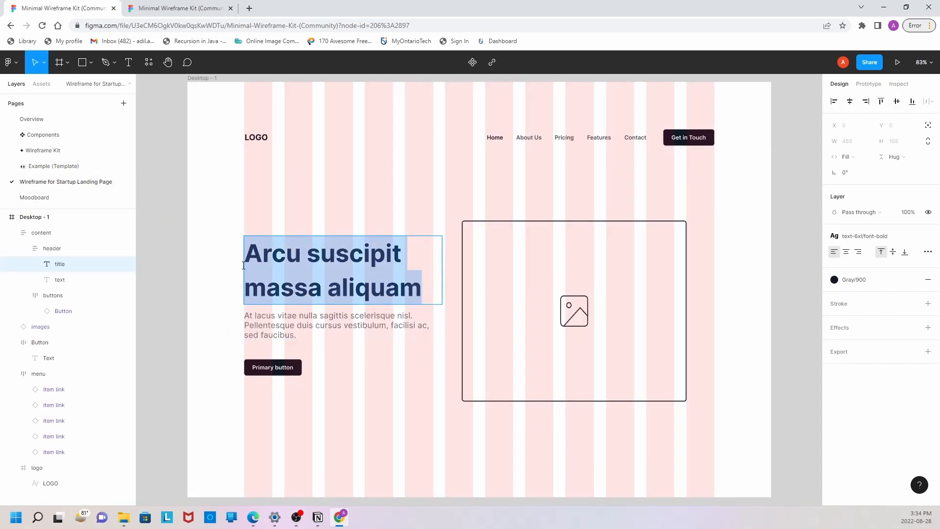
text(We're UbInvent)
key(Escape)
key(Tab)
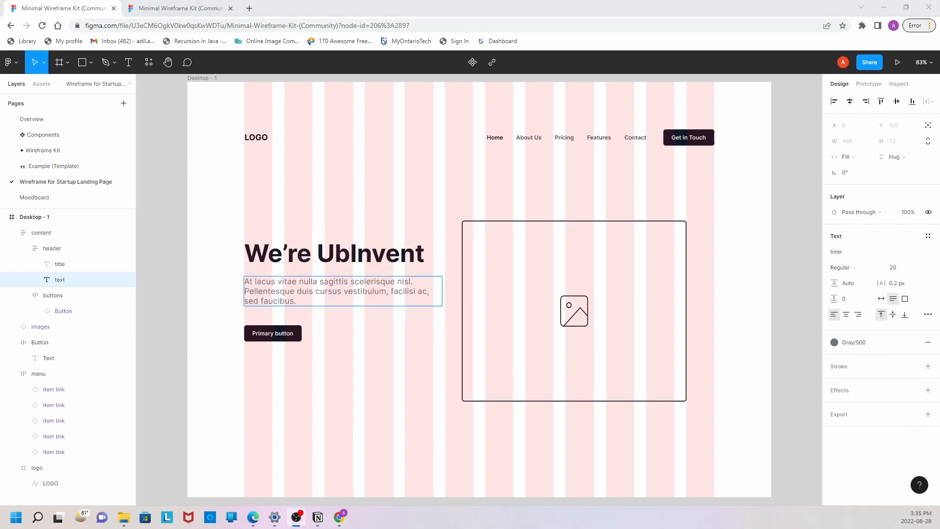
- Replace the hero paragraph with "Suceed by Learning efficinetly. Learning should not be seen as an isolated event, but rather as a part of living and growing."
double_click(303, 297)
drag(301, 301, 244, 285)
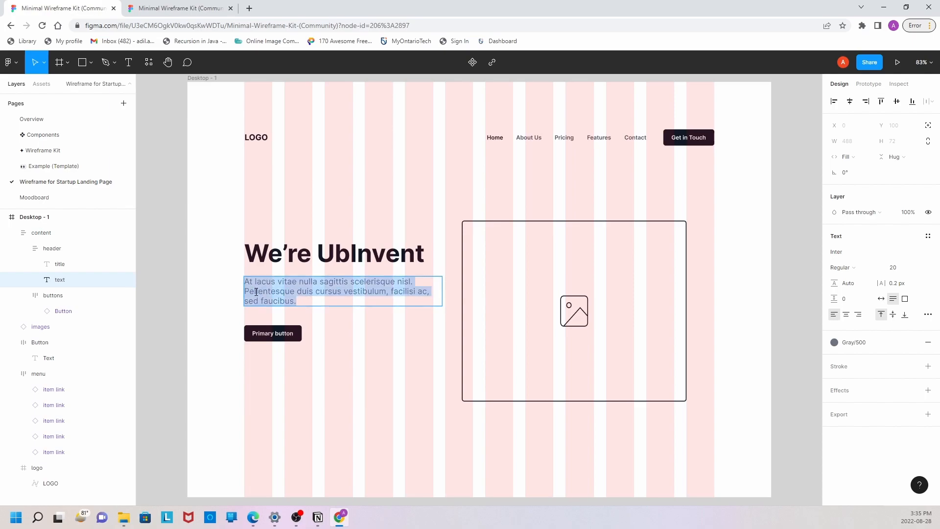
click(256, 292)
drag(298, 301, 247, 282)
click(296, 300)
drag(296, 301, 244, 286)
key(BackSpace)
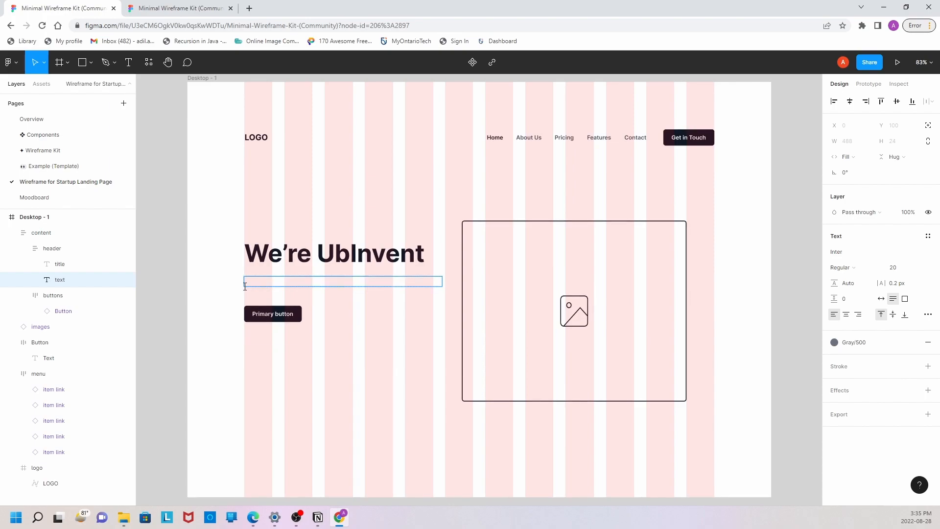
key(alt+Tab)
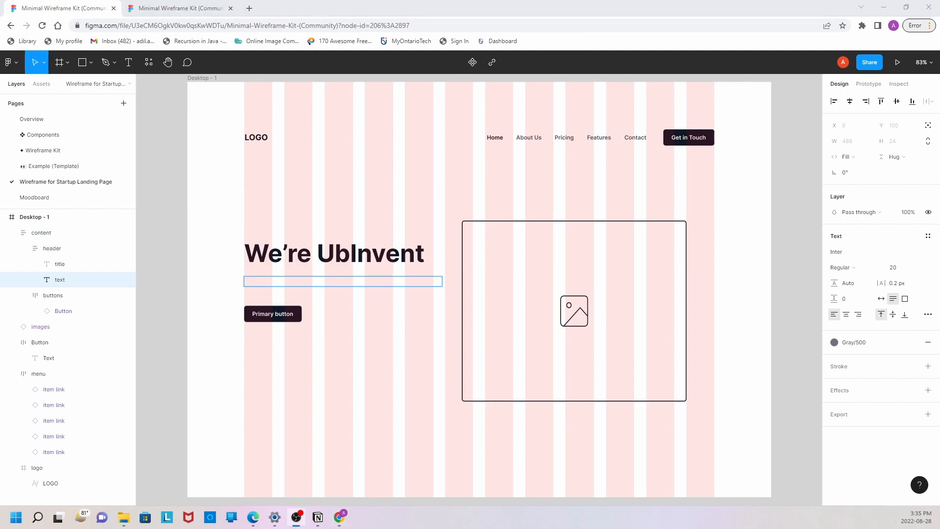
click(248, 283)
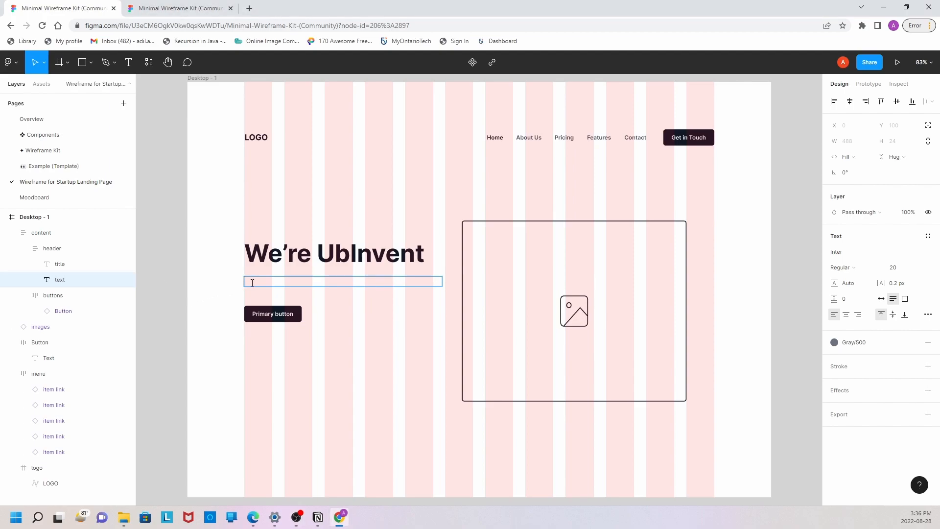
text(Suceed by Learning efficinetly. Learning should not be seen as an isolated event, but rather as a part of living and growing.)
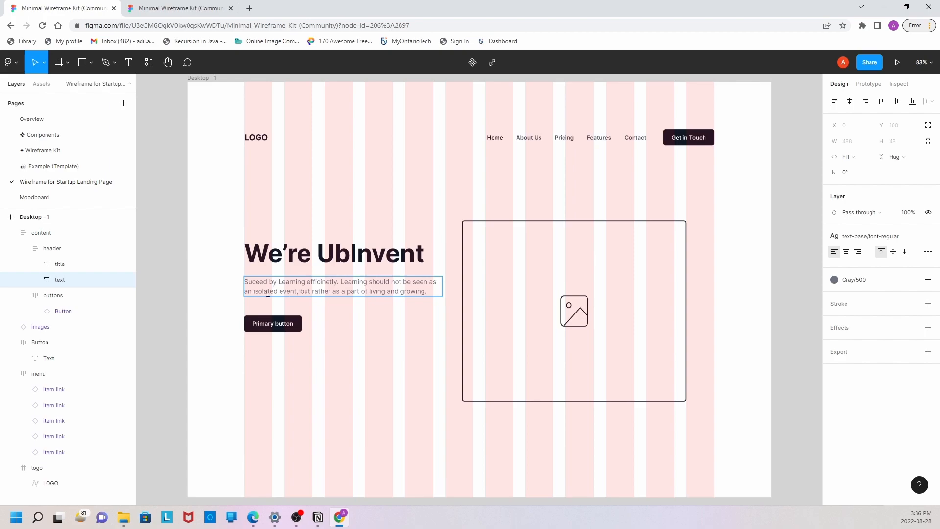
drag(303, 291, 420, 294)
click(311, 328)
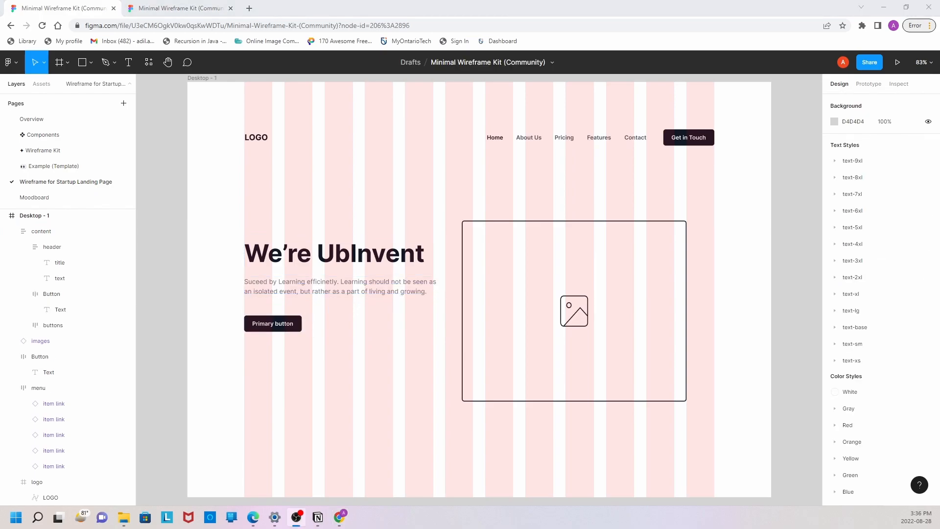
- Change the label of the hero section's primary button to "Learn More"
click(275, 327)
click(277, 330)
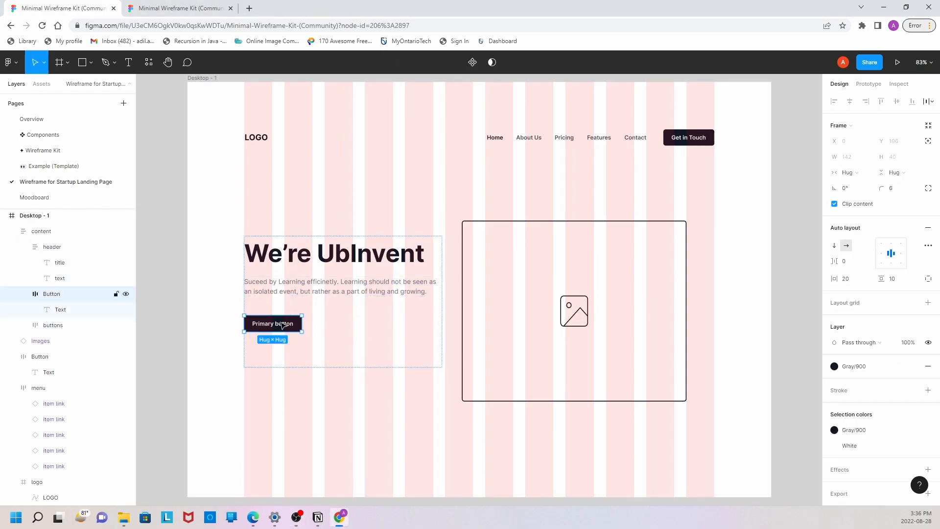
double_click(282, 326)
double_click(282, 324)
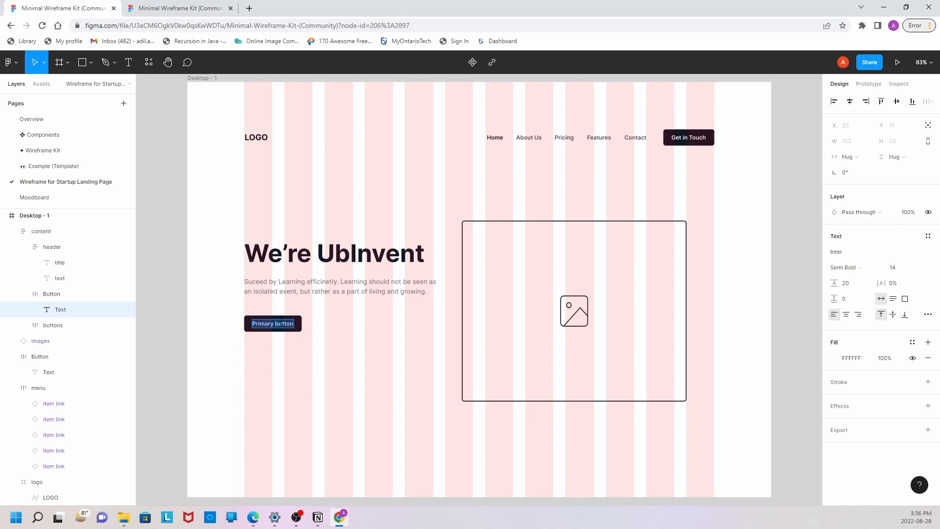
text(Learn More)
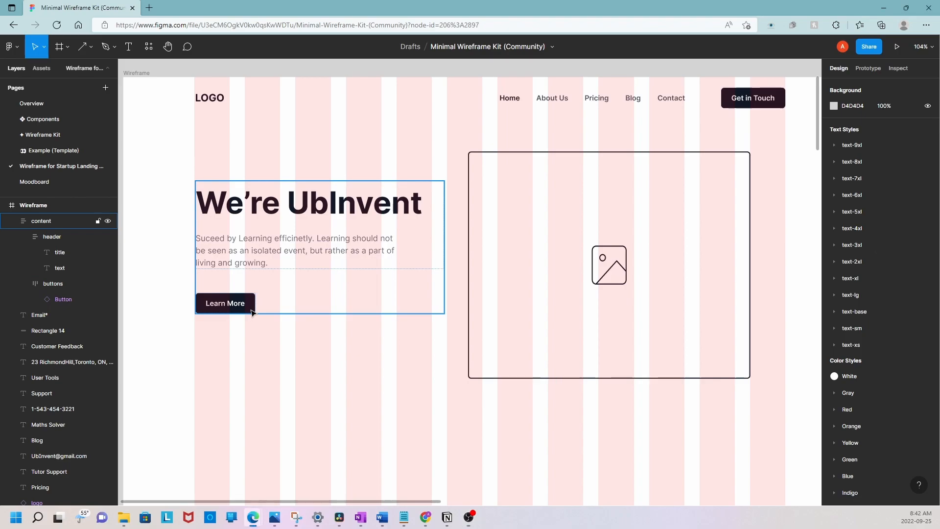
- Detach the Learn More button instance from its main component
double_click(251, 312)
double_click(251, 312)
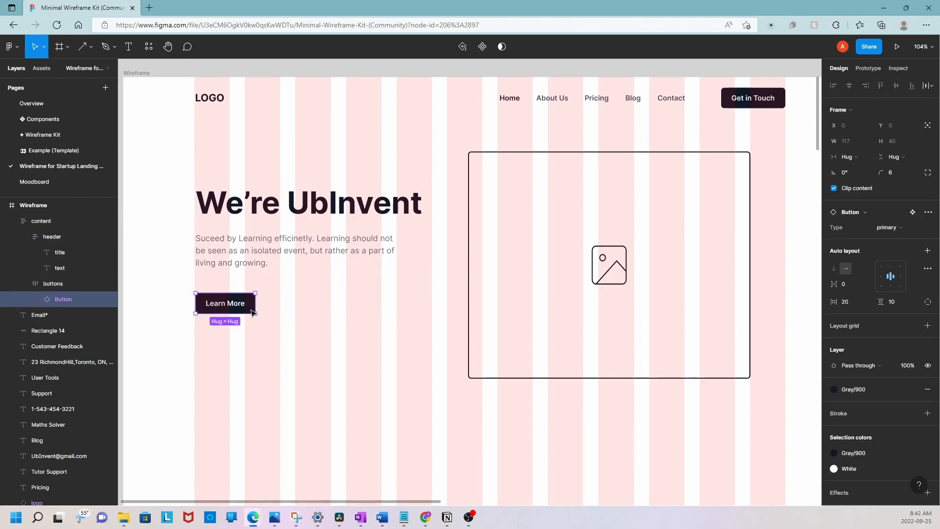
click(929, 212)
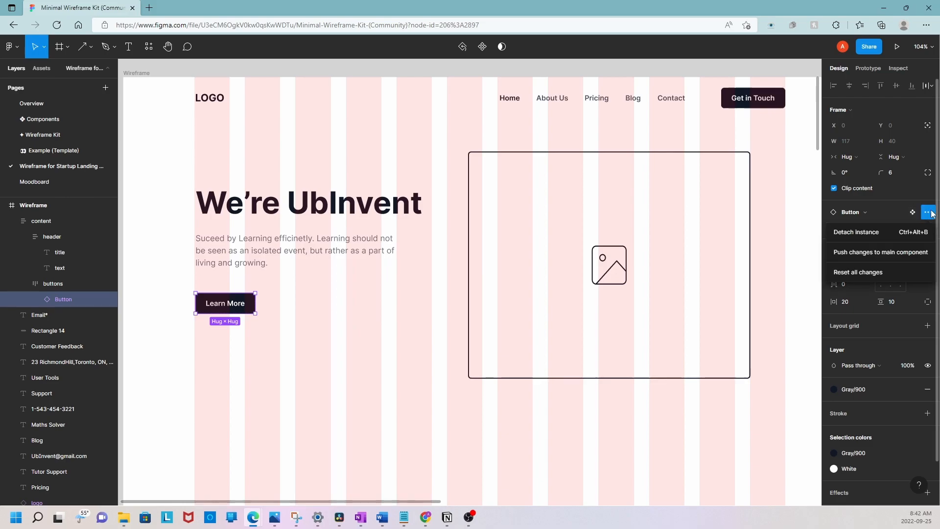
click(885, 233)
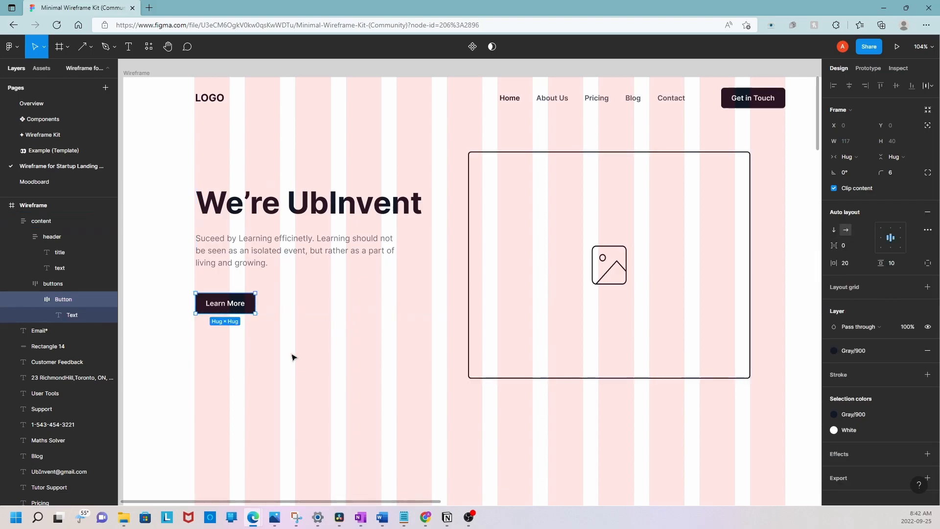
- Move the Learn More button out of the content block and up closer to the paragraph, at X 142, Y 407
click(253, 316)
click(251, 312)
mouse_move(251, 312)
mouse_down()
mouse_move(249, 351)
mouse_move(251, 295)
mouse_up()
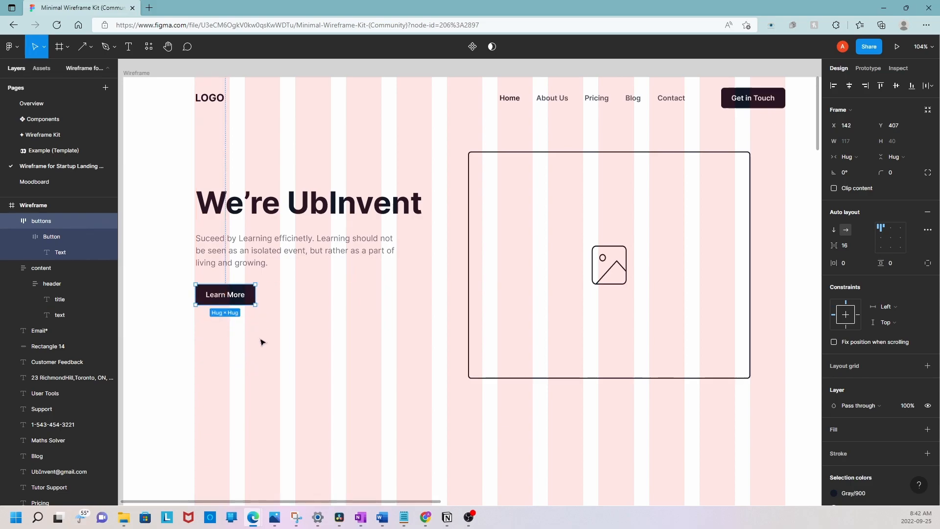
click(261, 341)
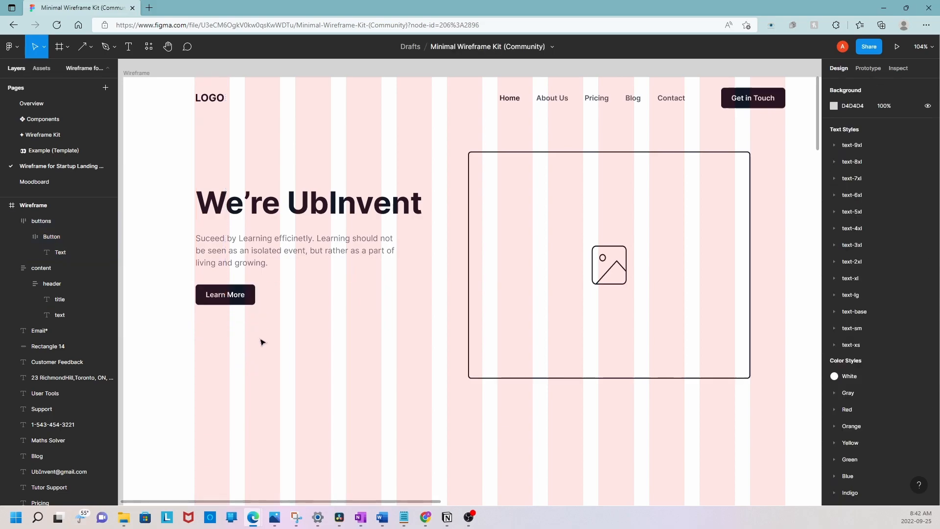
- Draw an arrow about 34 wide just right of the Learn More button and level it to 0° at X 274, Y 427
click(92, 47)
click(89, 92)
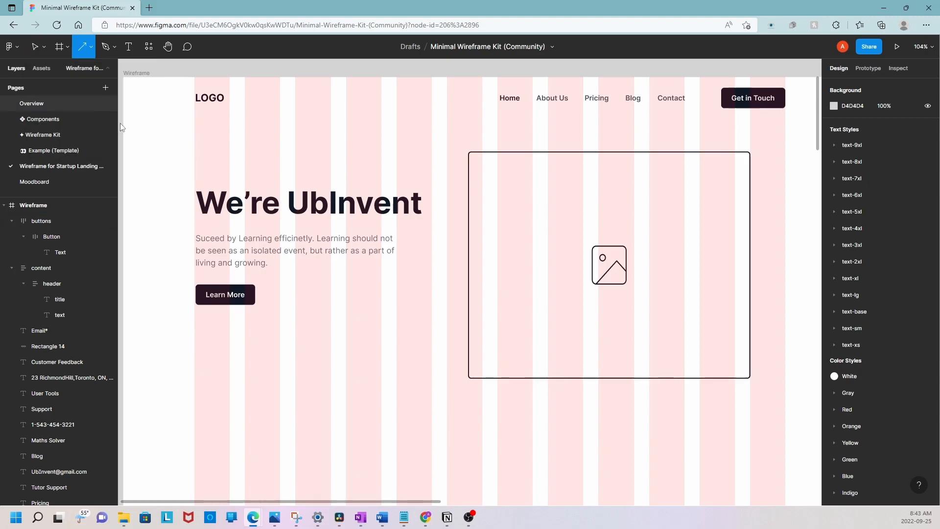
drag(260, 293, 277, 294)
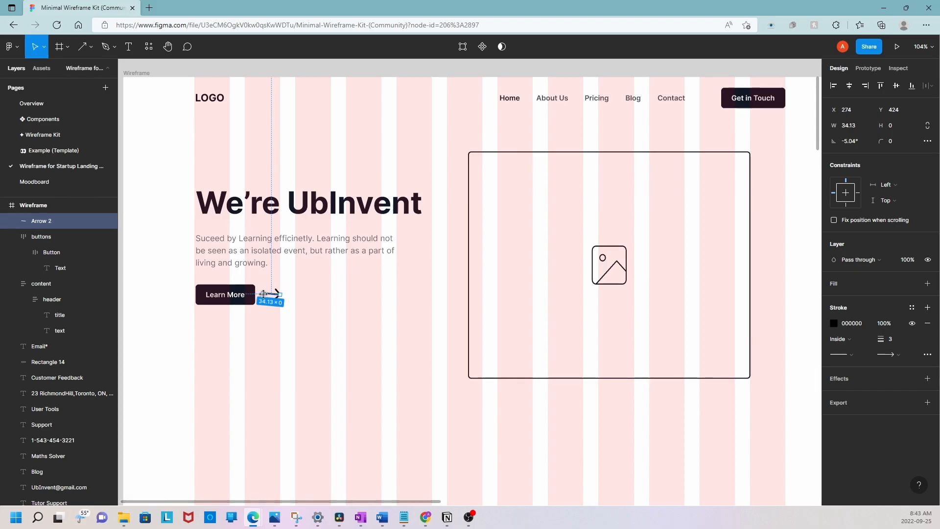
drag(261, 293, 263, 294)
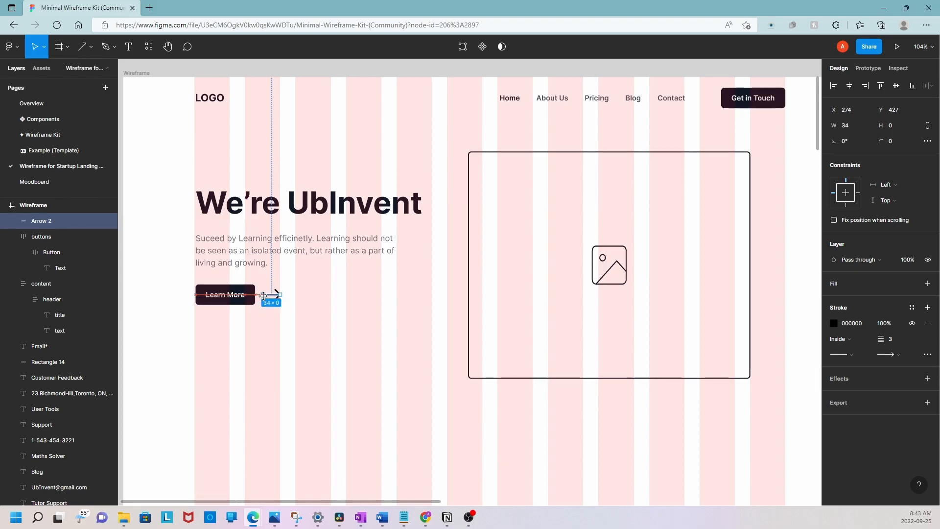
- Set the arrow's stroke colour to D4D4D4
click(851, 325)
text(D4D4D4)
key(Return)
click(270, 355)
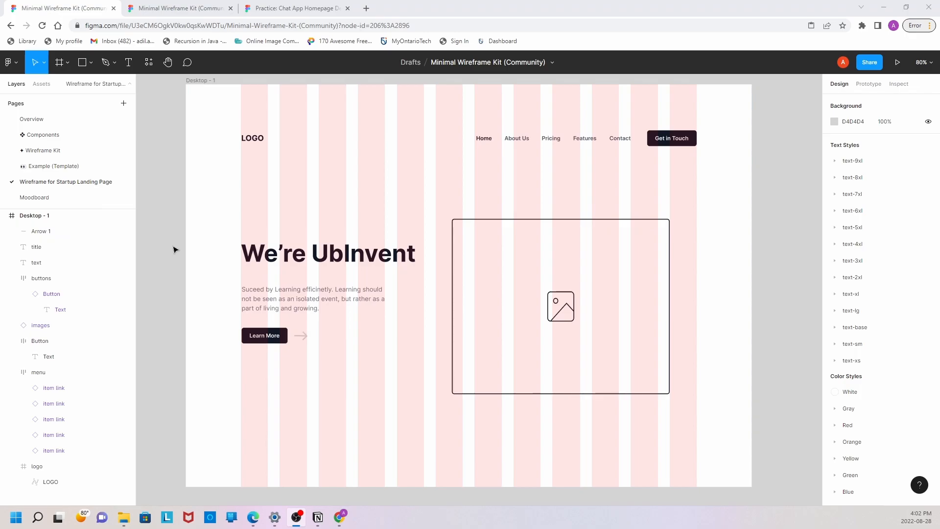
- Move the logo, menu links and Get in Touch button together straight up near the frame's top edge, keeping them aligned to the grid columns
drag(207, 110, 707, 173)
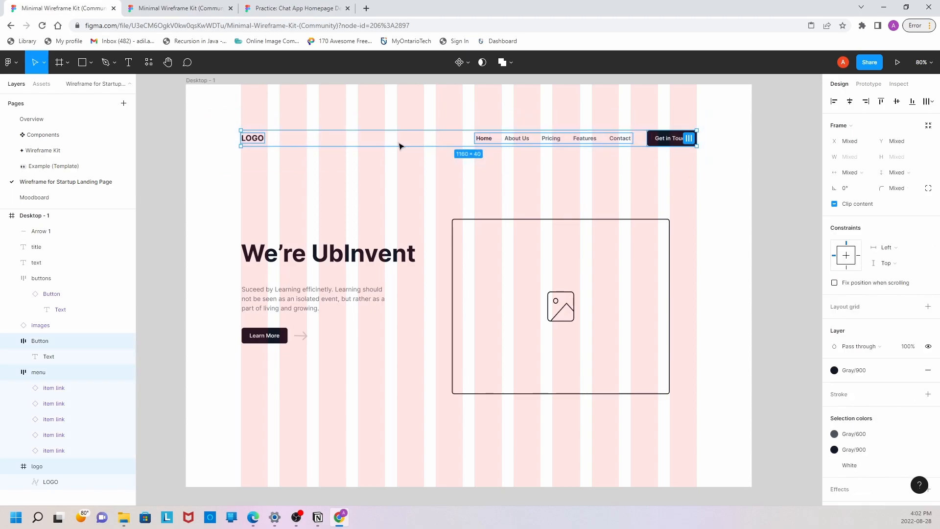
drag(392, 145, 394, 121)
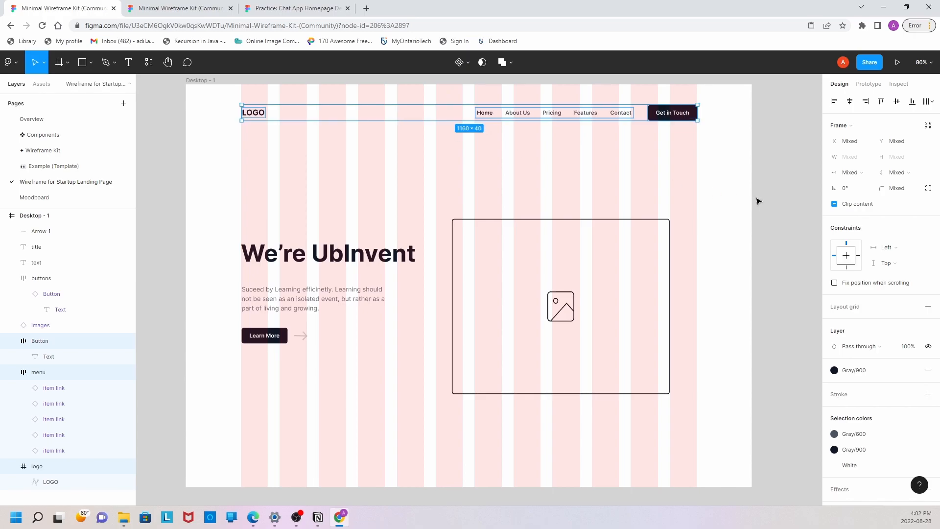
click(777, 163)
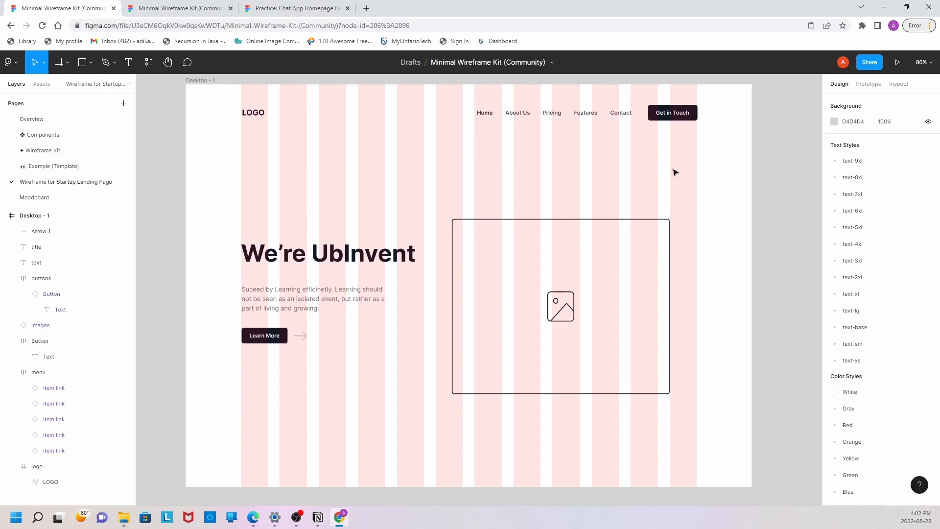
key(ctrl+z)
drag(271, 116, 271, 106)
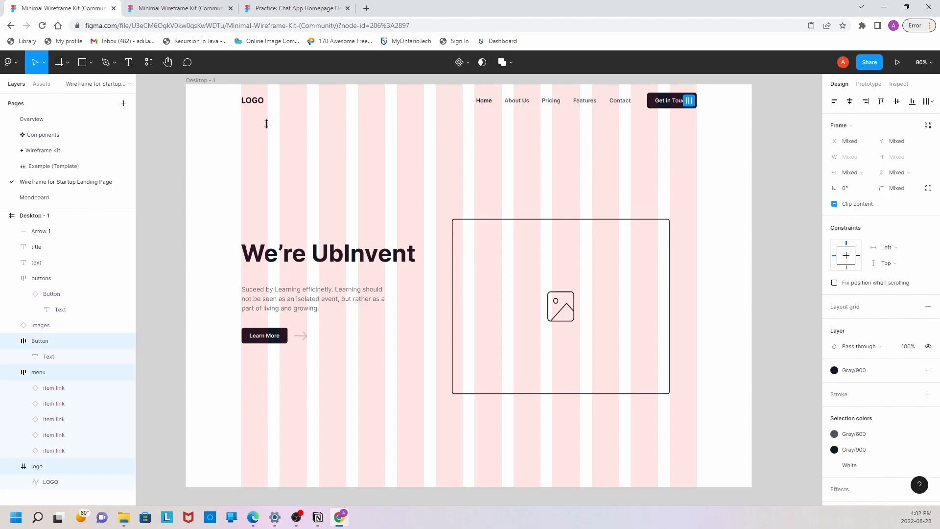
click(728, 144)
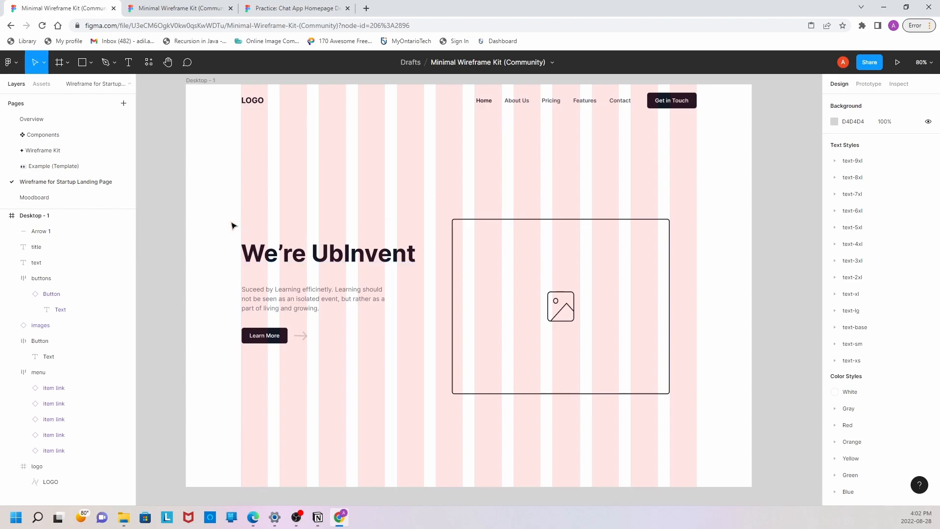
- Move the hero title, paragraph, Learn More button, arrow and image placeholder together straight up to sit a short gap below the navigation bar
drag(196, 179, 704, 425)
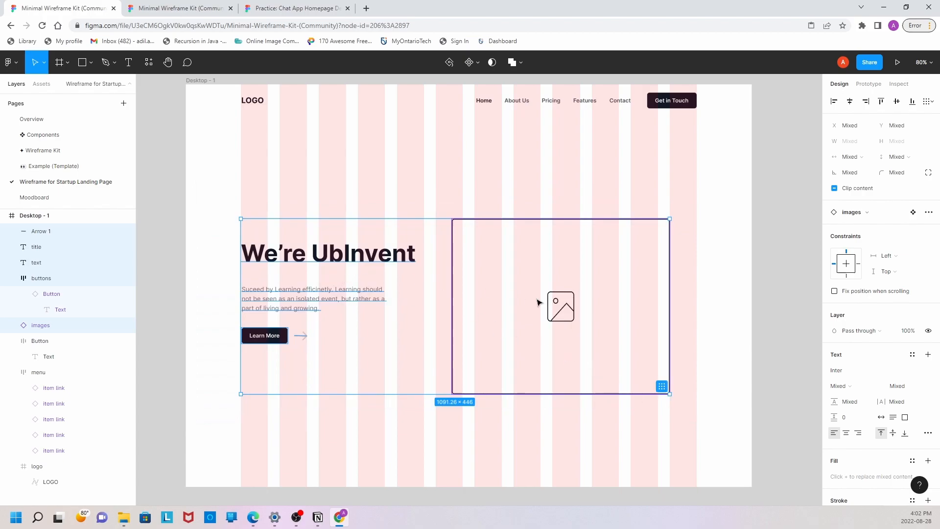
drag(513, 326, 512, 250)
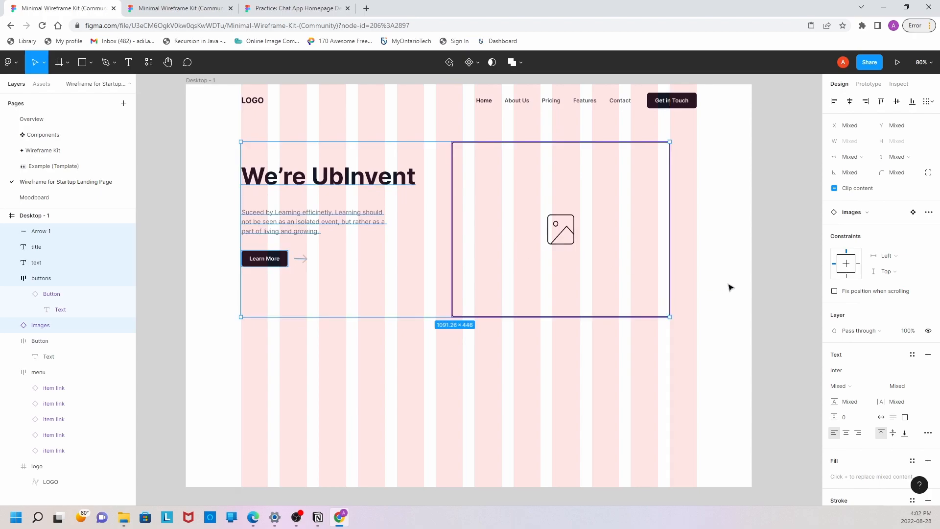
click(724, 311)
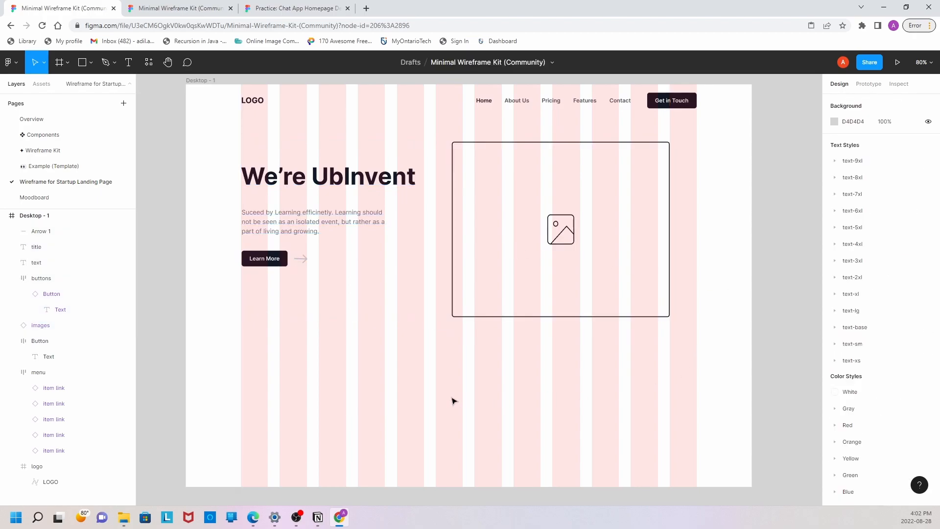